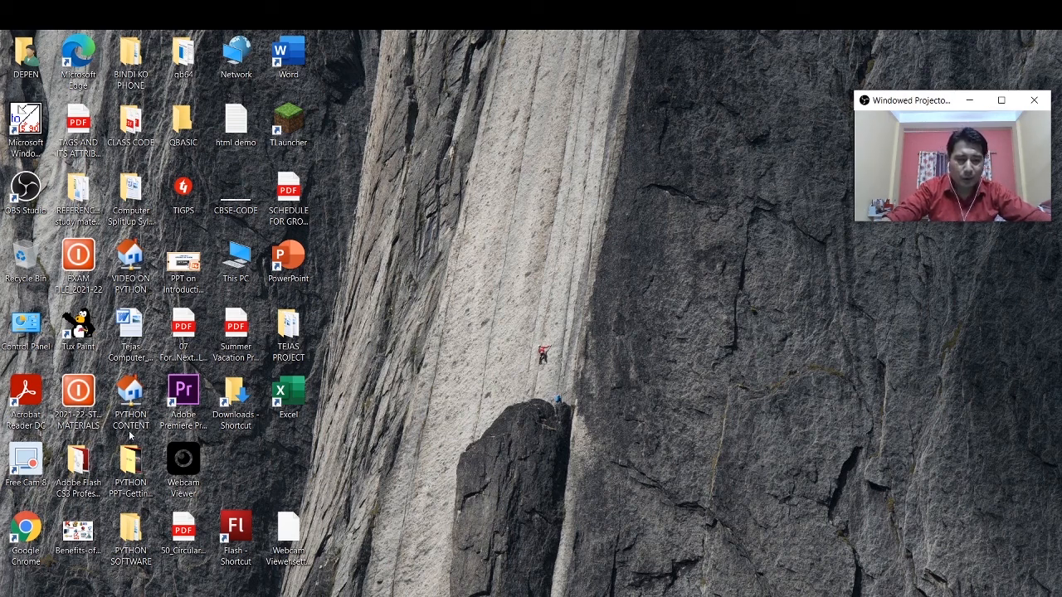
Start Microsoft Office Word 2007 from the Microsoft Office program group.
{"action": "left_click", "coordinate": [16, 596]}
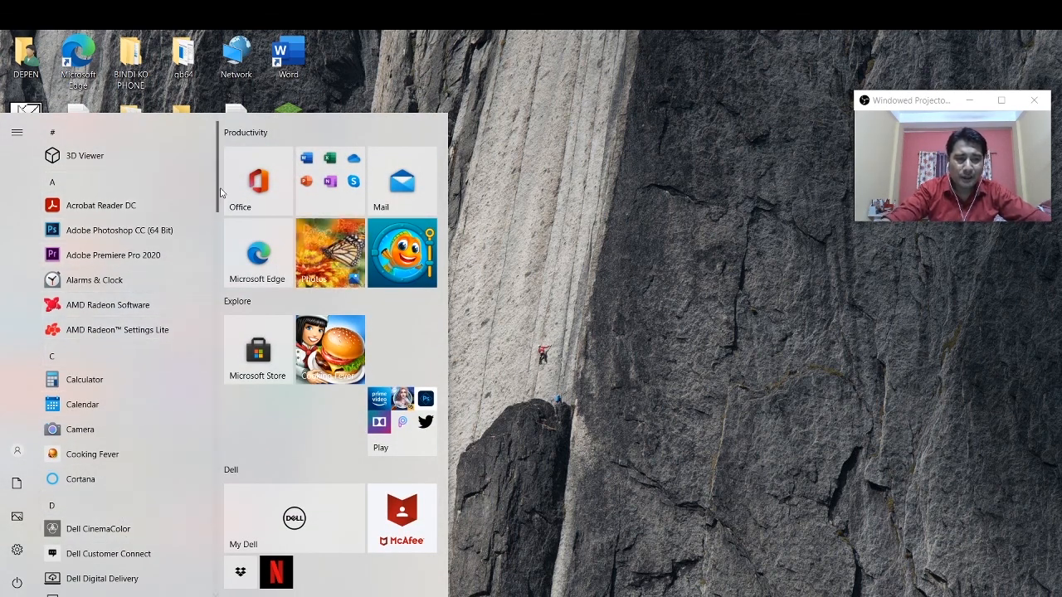
{"action": "scroll", "coordinate": [217, 216], "scroll_direction": "down", "scroll_amount": 1}
{"action": "left_click_drag", "start_coordinate": [217, 216], "coordinate": [215, 371]}
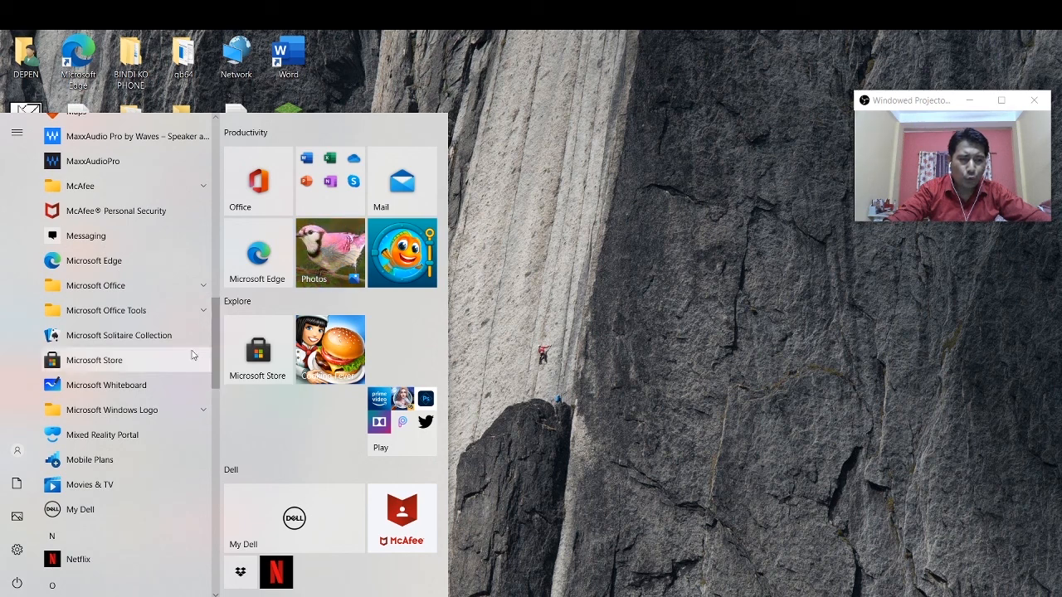
{"action": "left_click", "coordinate": [142, 287]}
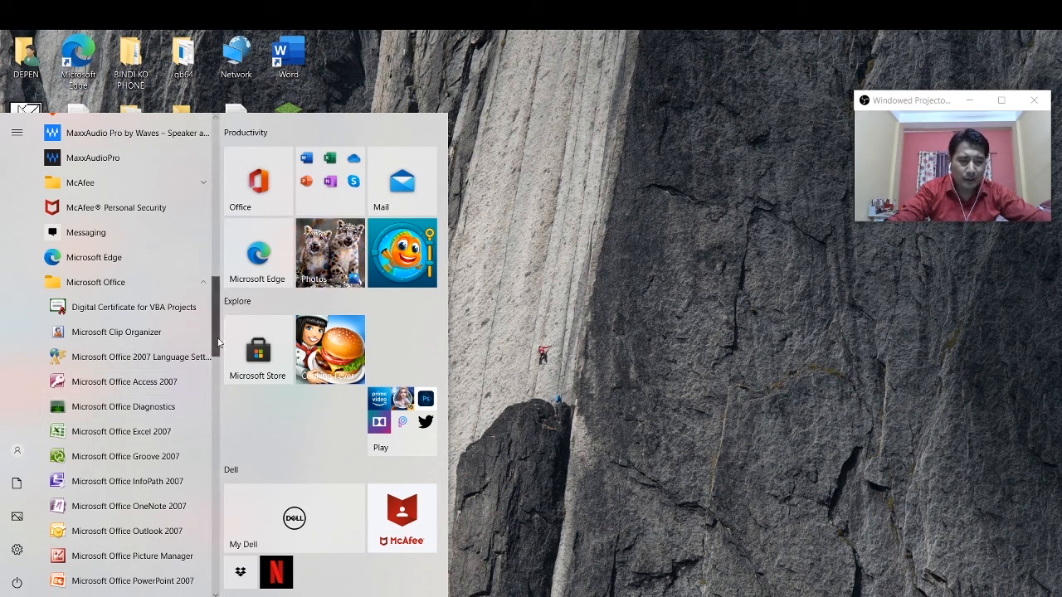
{"action": "left_click_drag", "start_coordinate": [220, 340], "coordinate": [221, 371]}
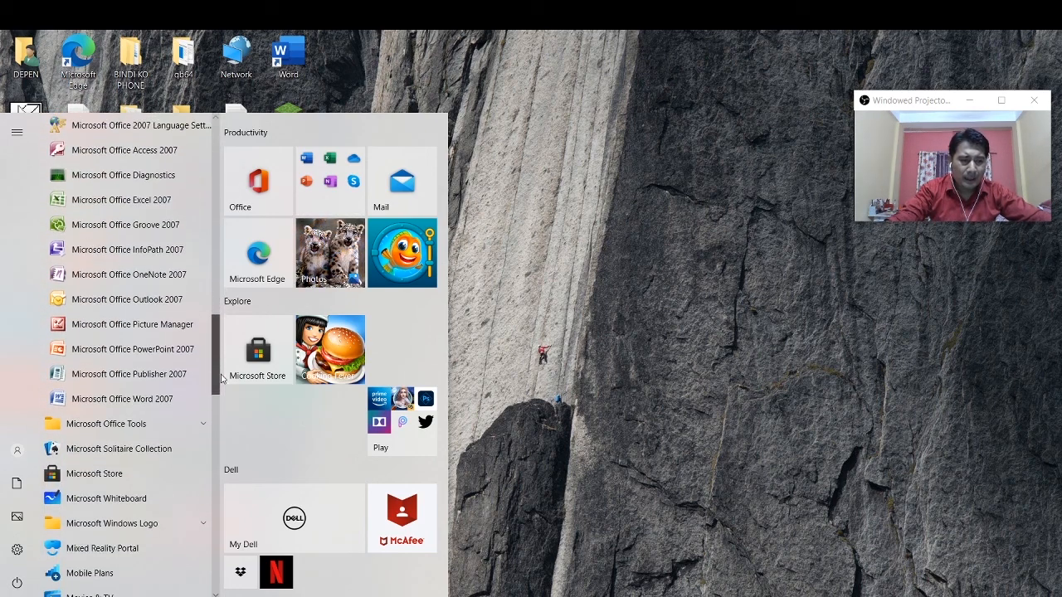
{"action": "left_click", "coordinate": [115, 401]}
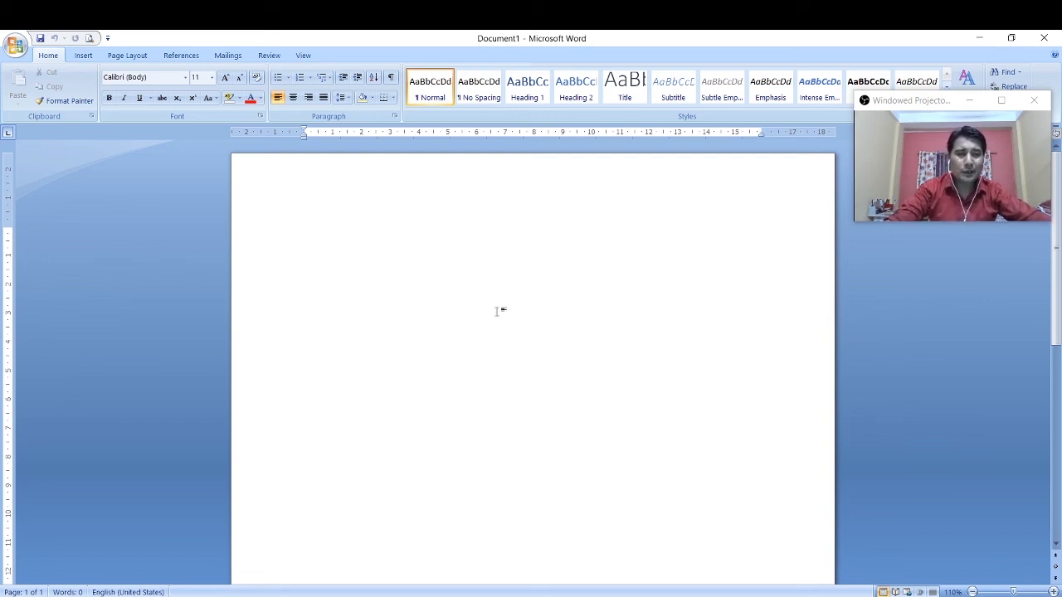
Insert a 5x5 table at the start of the blank document using the size grid.
{"action": "left_click", "coordinate": [83, 57]}
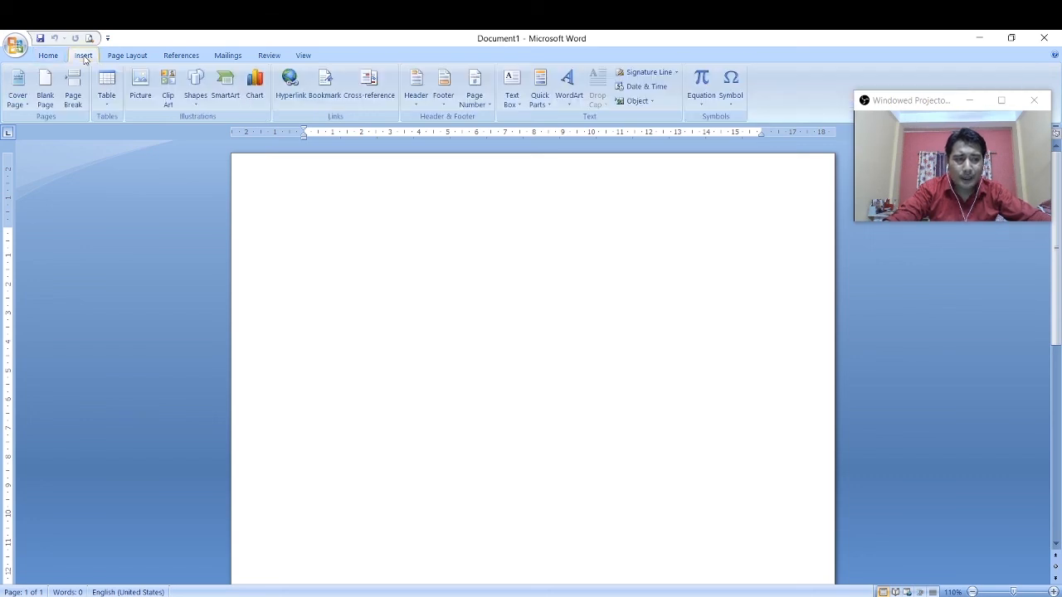
{"action": "left_click", "coordinate": [110, 98]}
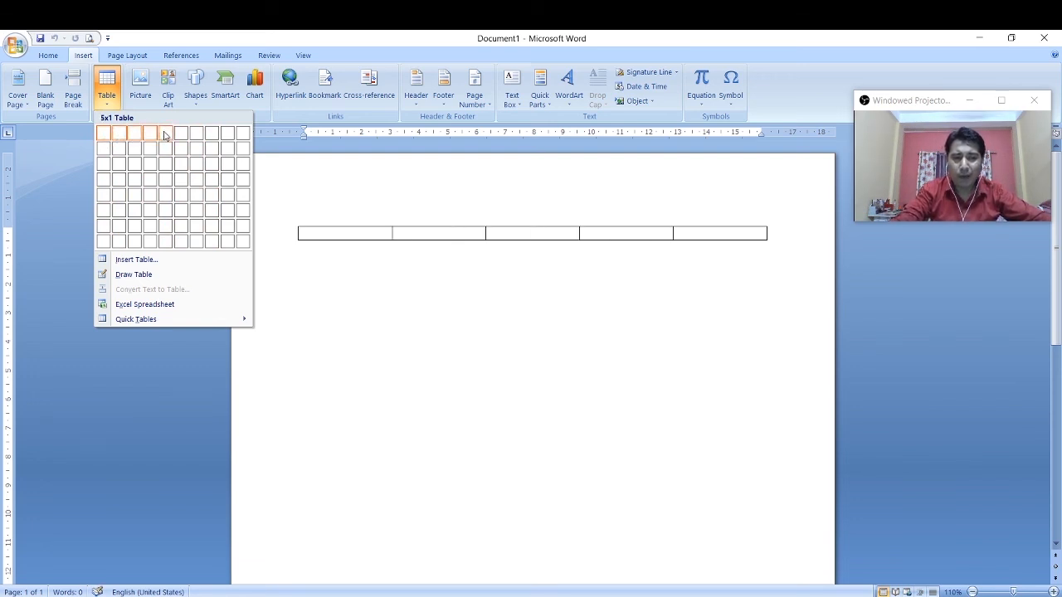
{"action": "left_click", "coordinate": [165, 199]}
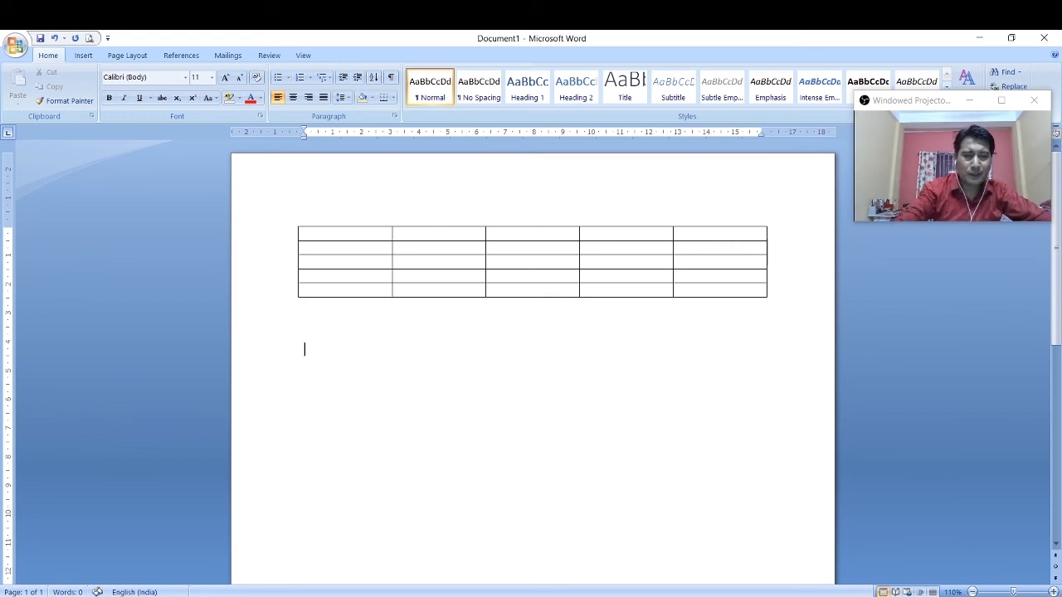
Insert a second table below the first by specifying 7 columns and 6 rows with automatic fixed column width.
{"action": "left_click", "coordinate": [83, 56]}
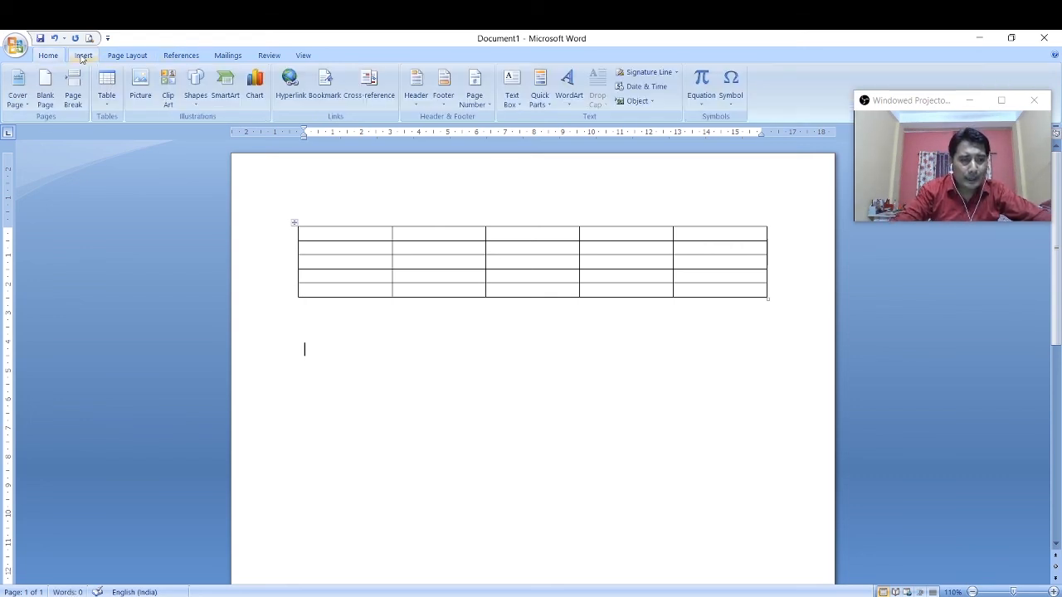
{"action": "left_click", "coordinate": [106, 104]}
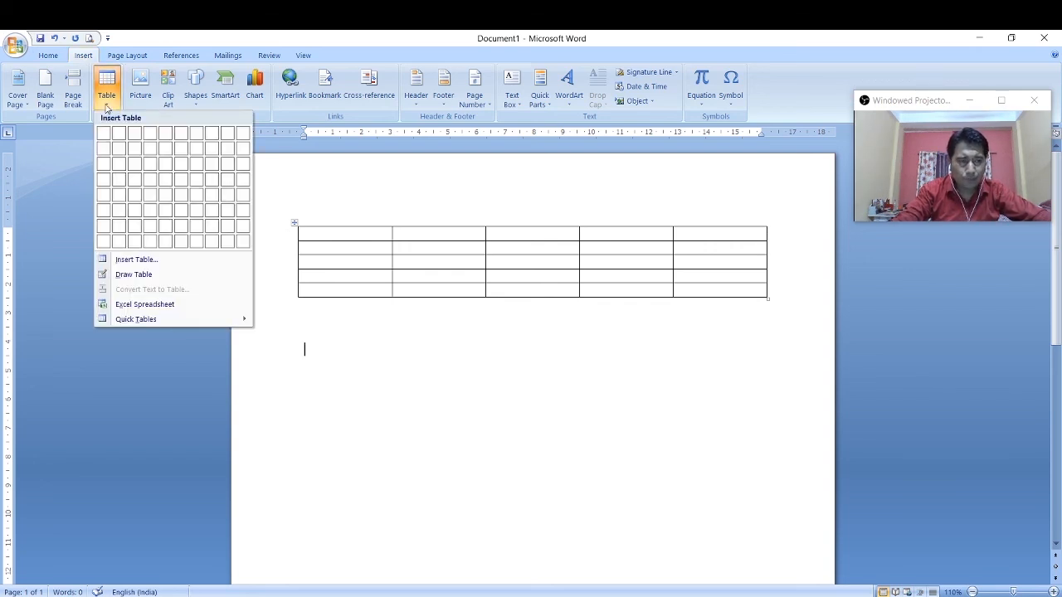
{"action": "left_click", "coordinate": [121, 262]}
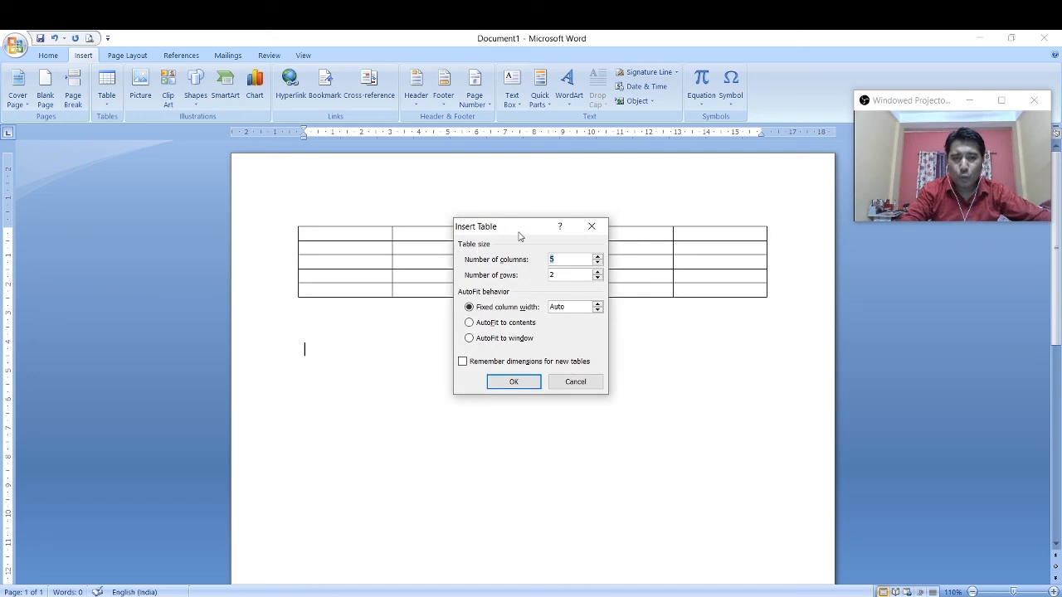
{"action": "left_click_drag", "start_coordinate": [516, 235], "coordinate": [486, 210]}
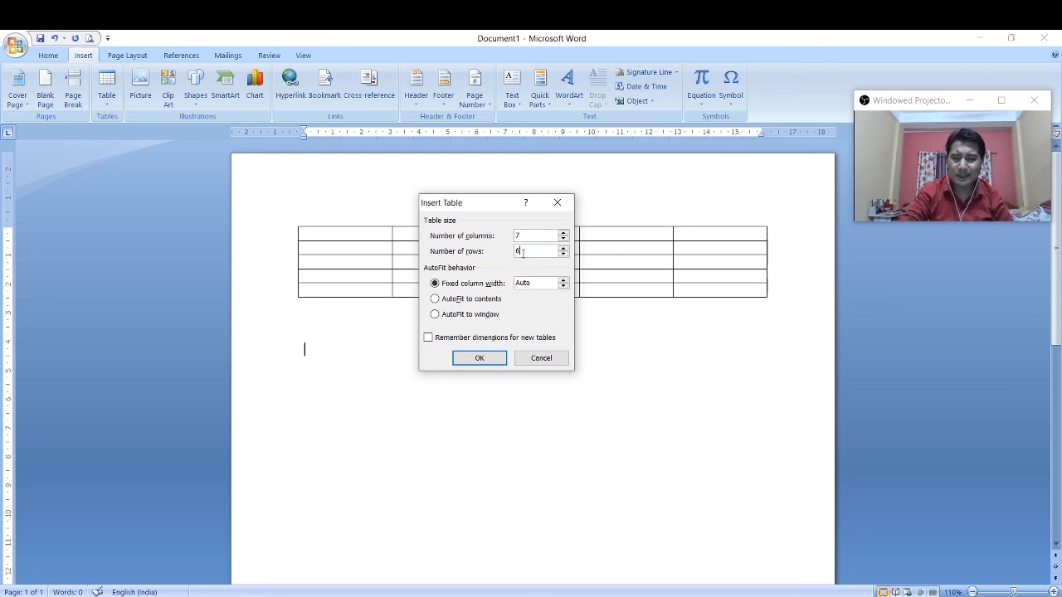
{"action": "left_click", "coordinate": [481, 358]}
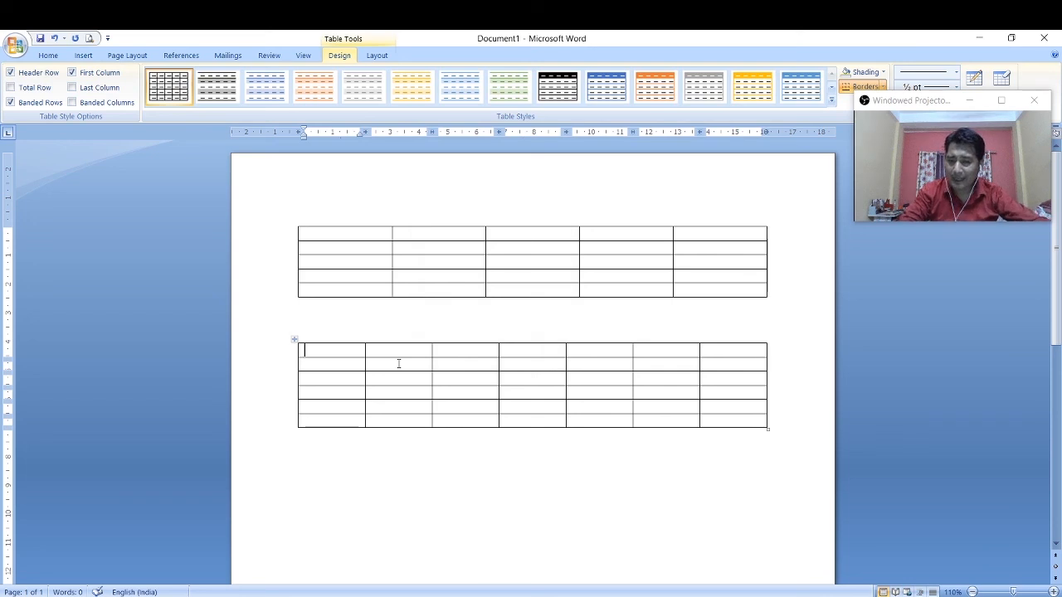
Draw the outer frame of a third table below the second one, about 16.5 cm wide and 6.5 cm high.
{"action": "scroll", "coordinate": [400, 364], "scroll_direction": "down", "scroll_amount": 2}
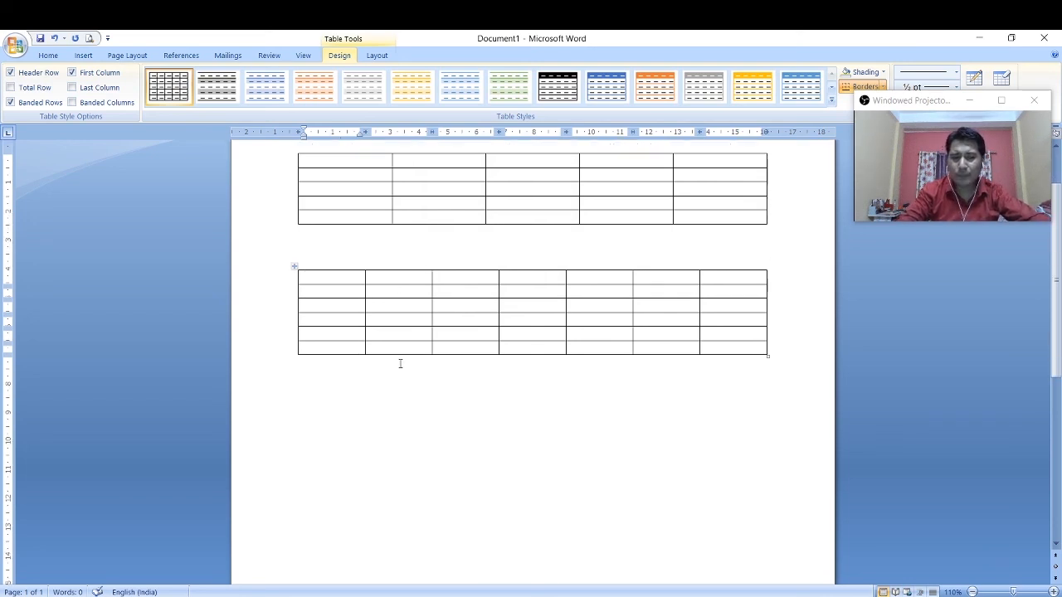
{"action": "left_click", "coordinate": [341, 402]}
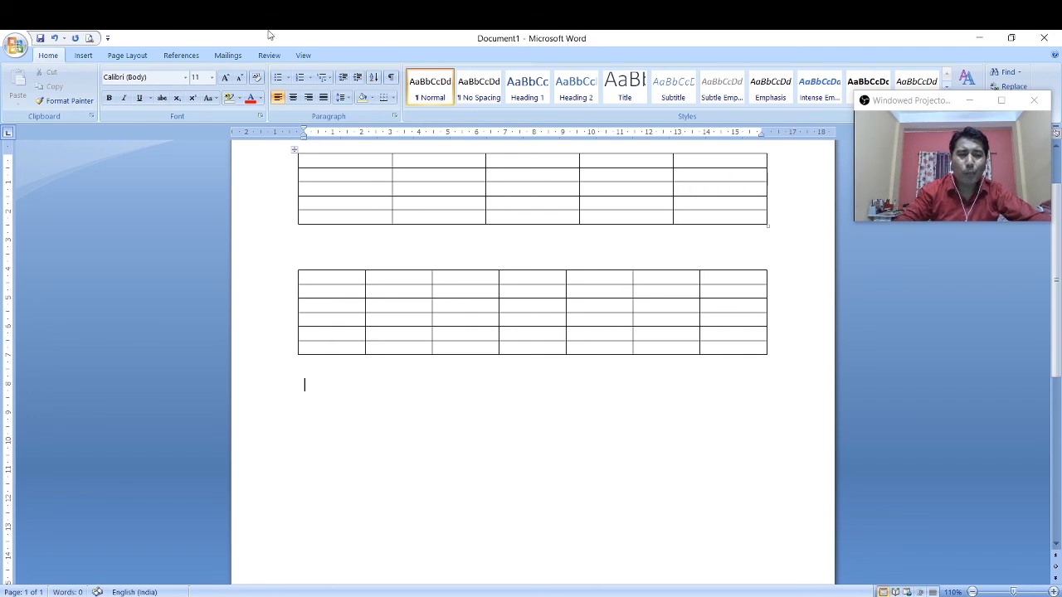
{"action": "left_click", "coordinate": [83, 56]}
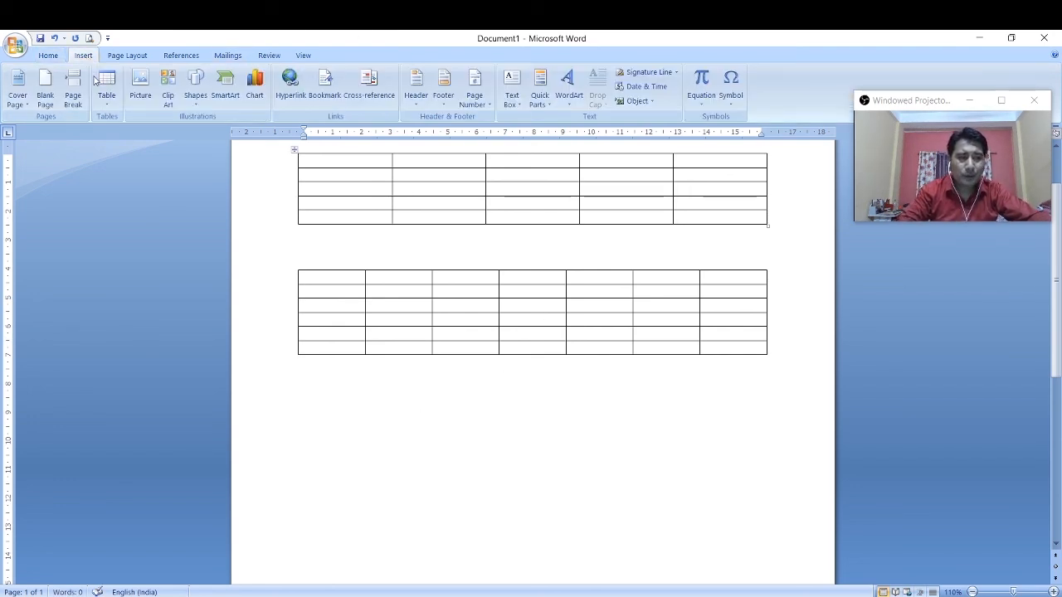
{"action": "left_click", "coordinate": [106, 98]}
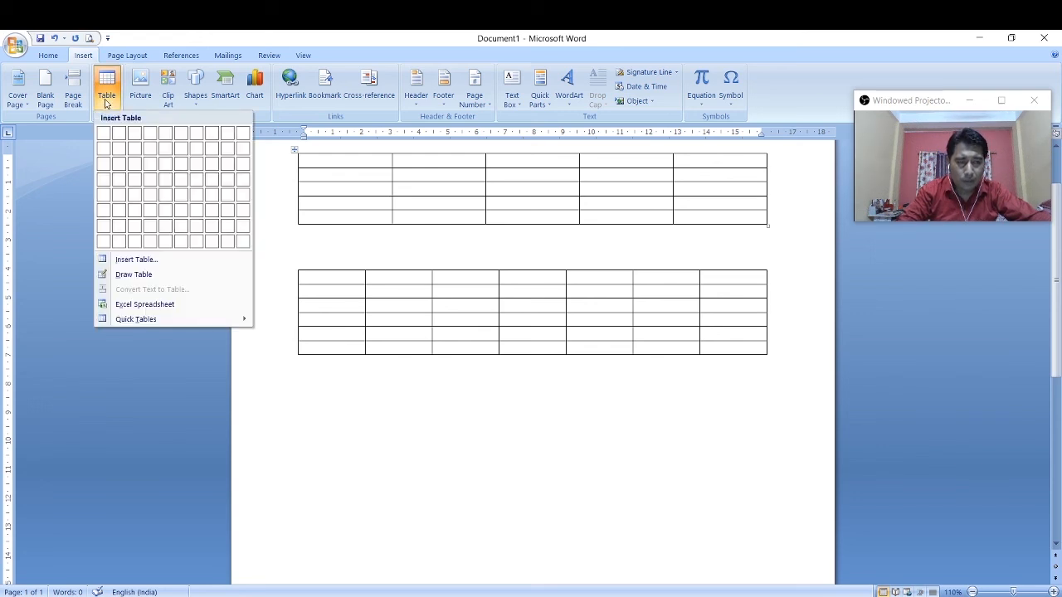
{"action": "left_click", "coordinate": [132, 275]}
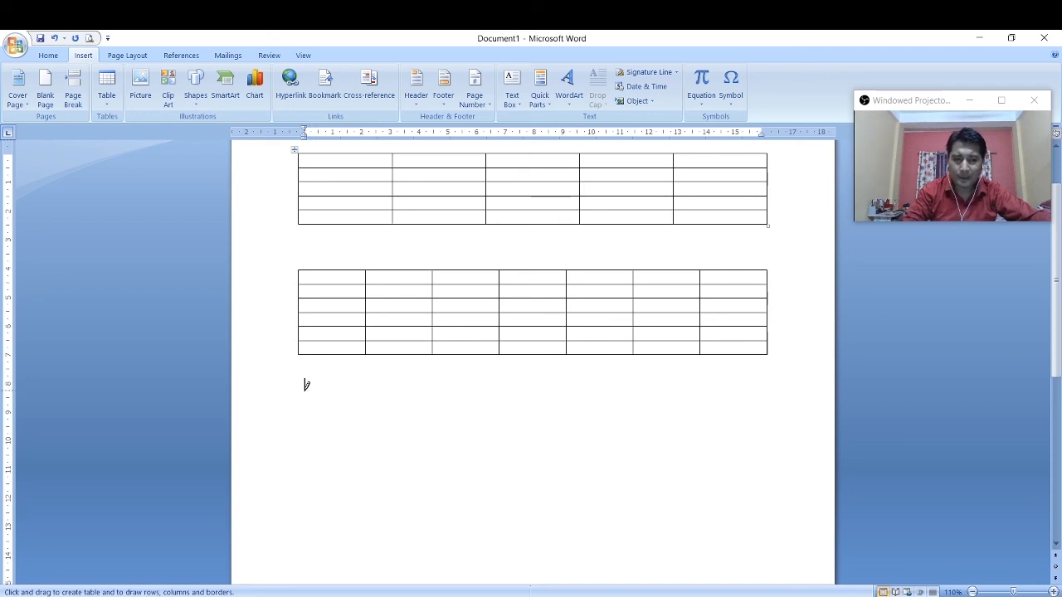
{"action": "mouse_move", "coordinate": [306, 388]}
{"action": "left_mouse_down"}
{"action": "mouse_move", "coordinate": [316, 478]}
{"action": "mouse_move", "coordinate": [448, 544]}
{"action": "mouse_move", "coordinate": [788, 571]}
{"action": "left_mouse_up"}
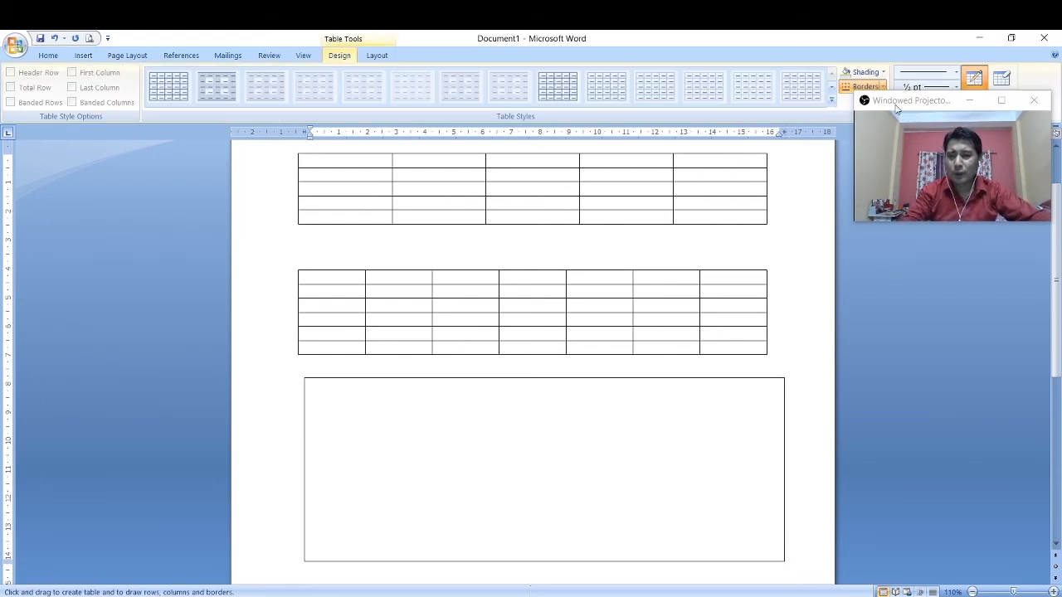
Draw three horizontal lines across the hand-drawn table to divide it into four rows.
{"action": "left_click_drag", "start_coordinate": [896, 105], "coordinate": [892, 152]}
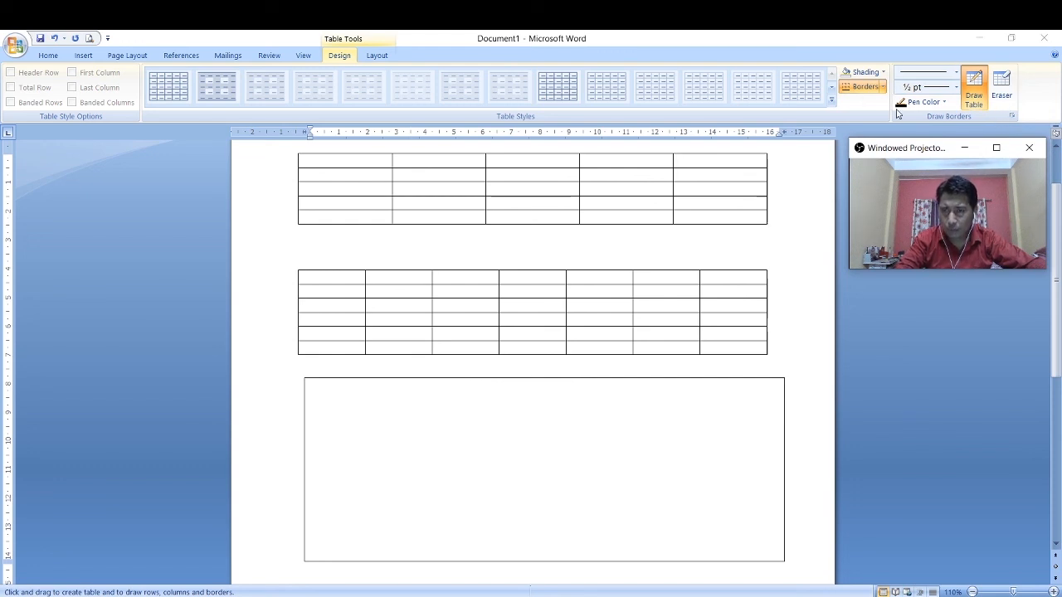
{"action": "left_click", "coordinate": [977, 85]}
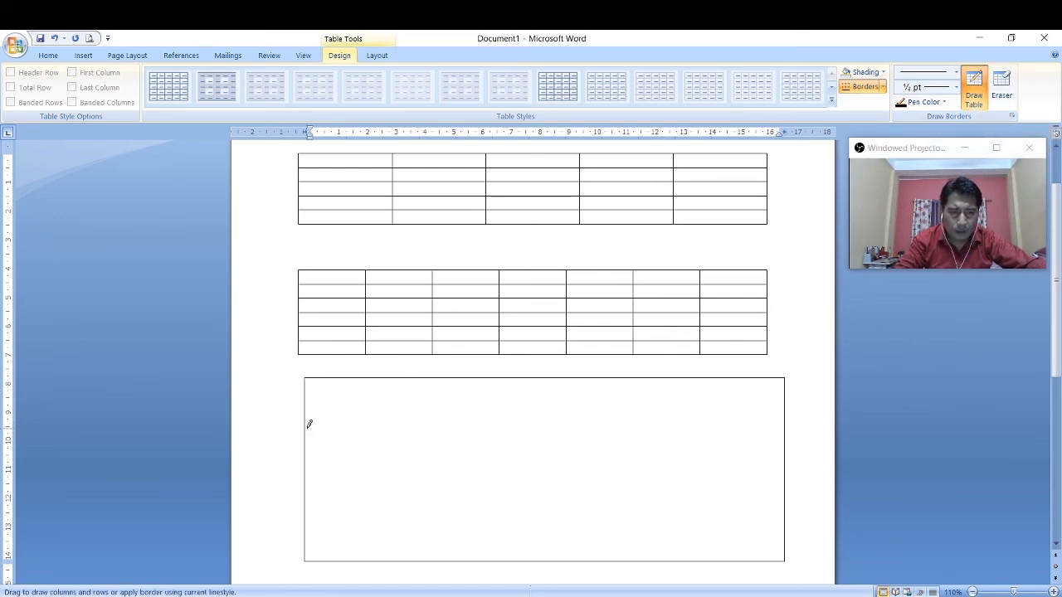
{"action": "left_click_drag", "start_coordinate": [308, 423], "coordinate": [533, 422]}
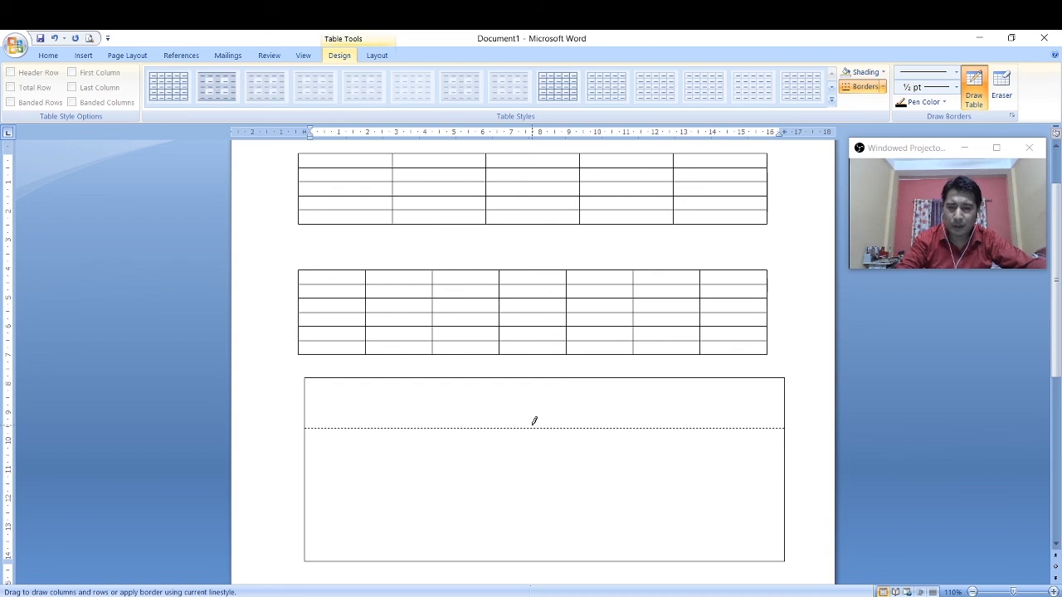
{"action": "left_click_drag", "start_coordinate": [535, 421], "coordinate": [534, 423]}
{"action": "mouse_move", "coordinate": [307, 482]}
{"action": "left_mouse_down"}
{"action": "mouse_move", "coordinate": [517, 492]}
{"action": "mouse_move", "coordinate": [457, 485]}
{"action": "left_mouse_up"}
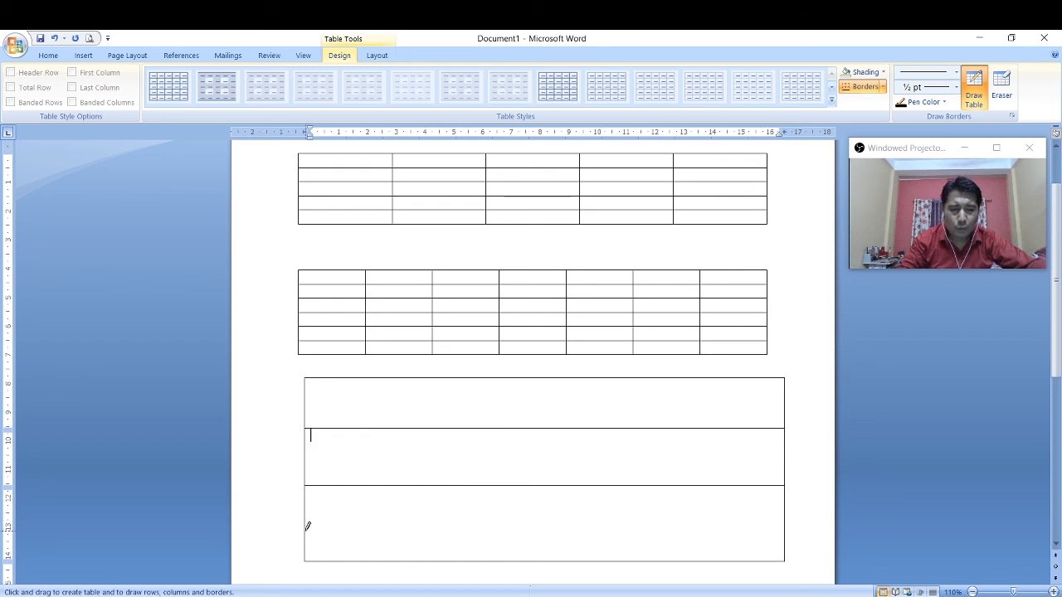
{"action": "left_click_drag", "start_coordinate": [307, 526], "coordinate": [454, 531]}
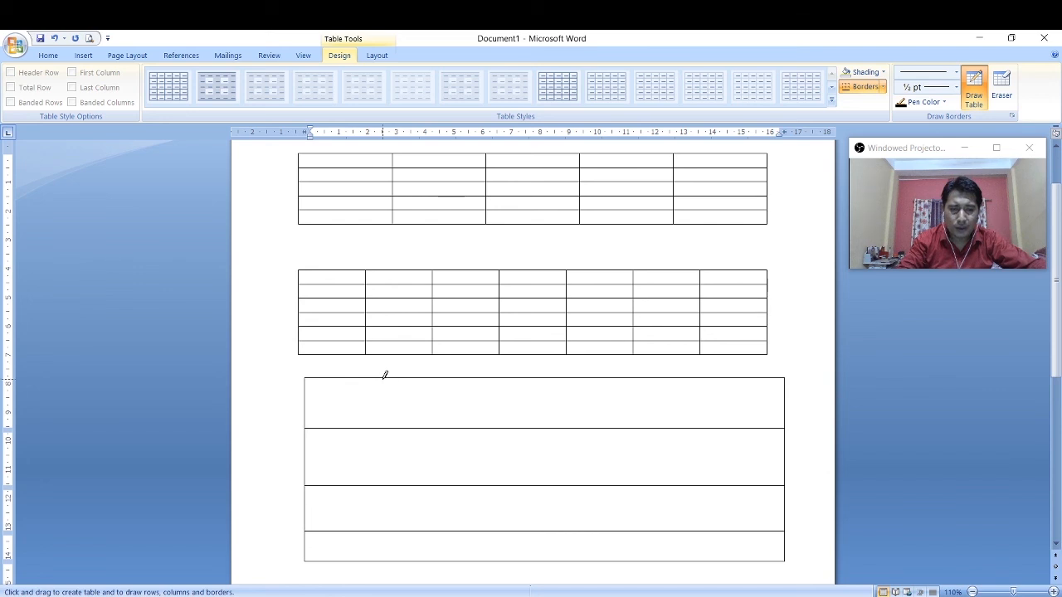
Draw two full-height vertical lines in the hand-drawn table, forming two narrow columns and one wide one, and stop drawing.
{"action": "left_click_drag", "start_coordinate": [385, 378], "coordinate": [383, 560]}
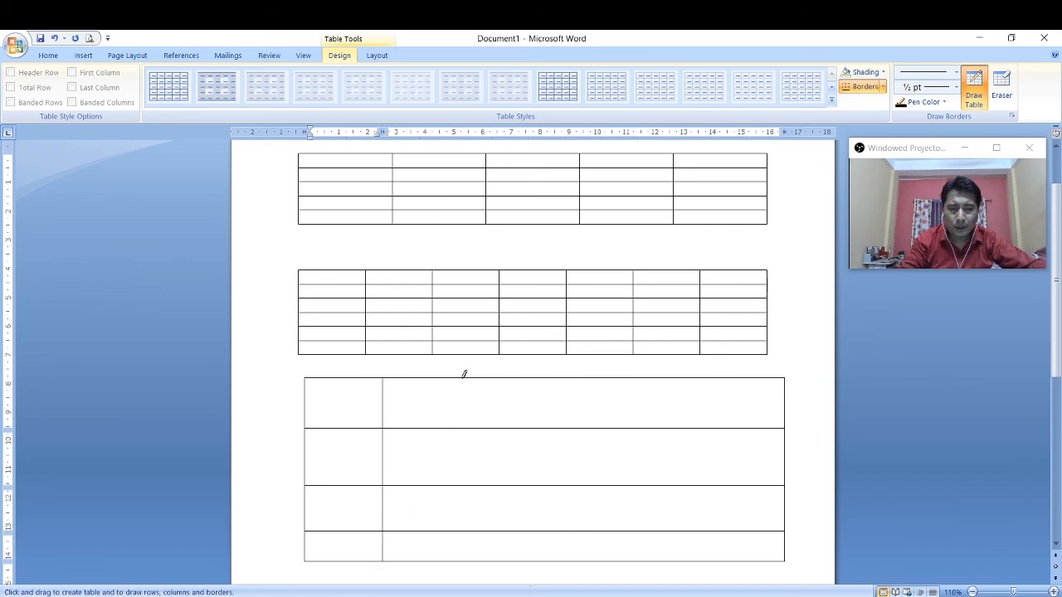
{"action": "left_click_drag", "start_coordinate": [462, 377], "coordinate": [470, 537]}
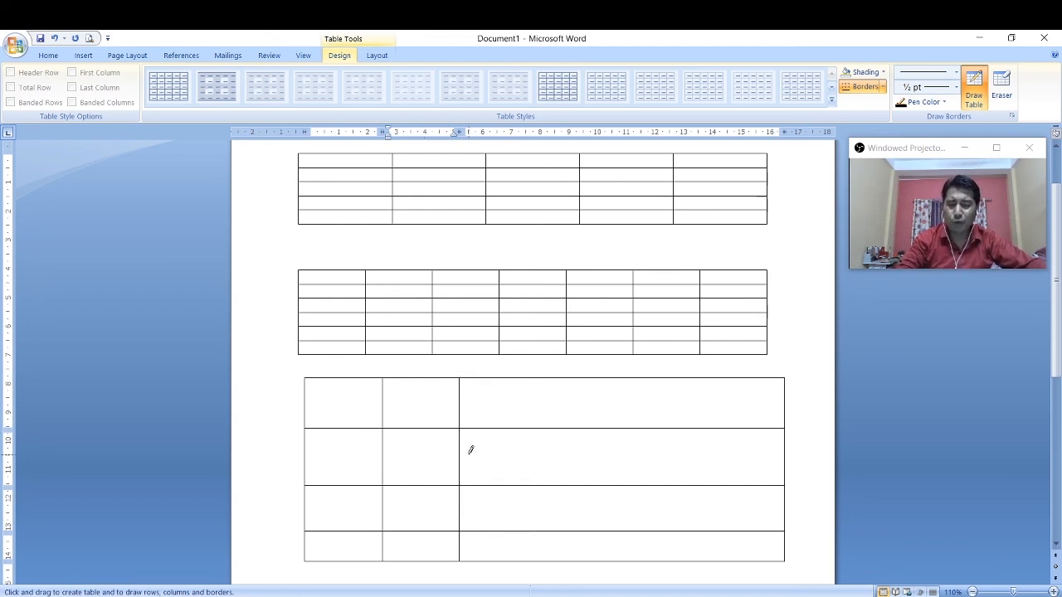
{"action": "scroll", "coordinate": [448, 468], "scroll_direction": "down", "scroll_amount": 2}
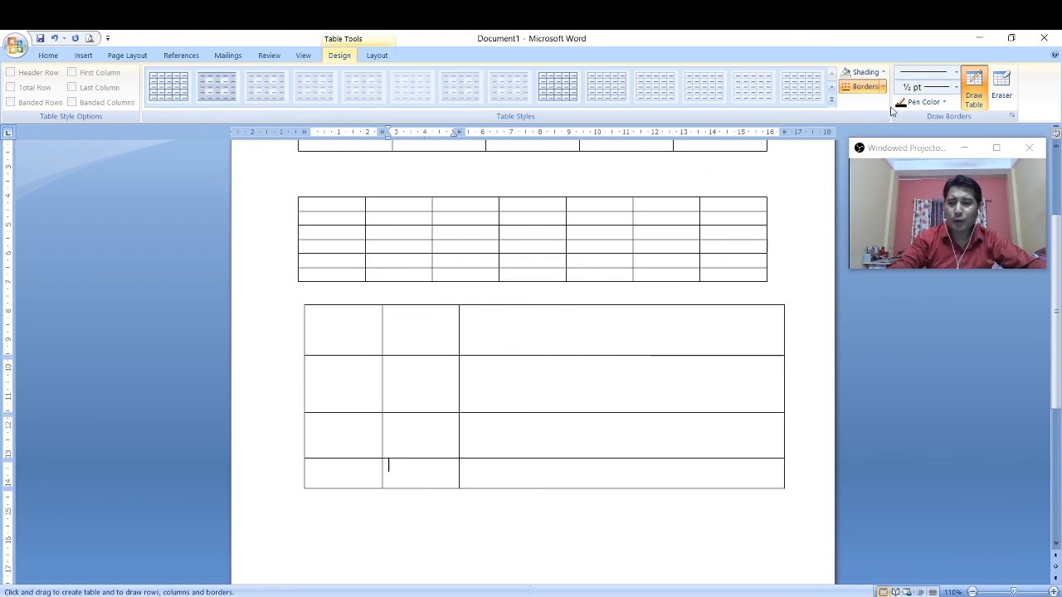
{"action": "left_click", "coordinate": [986, 98]}
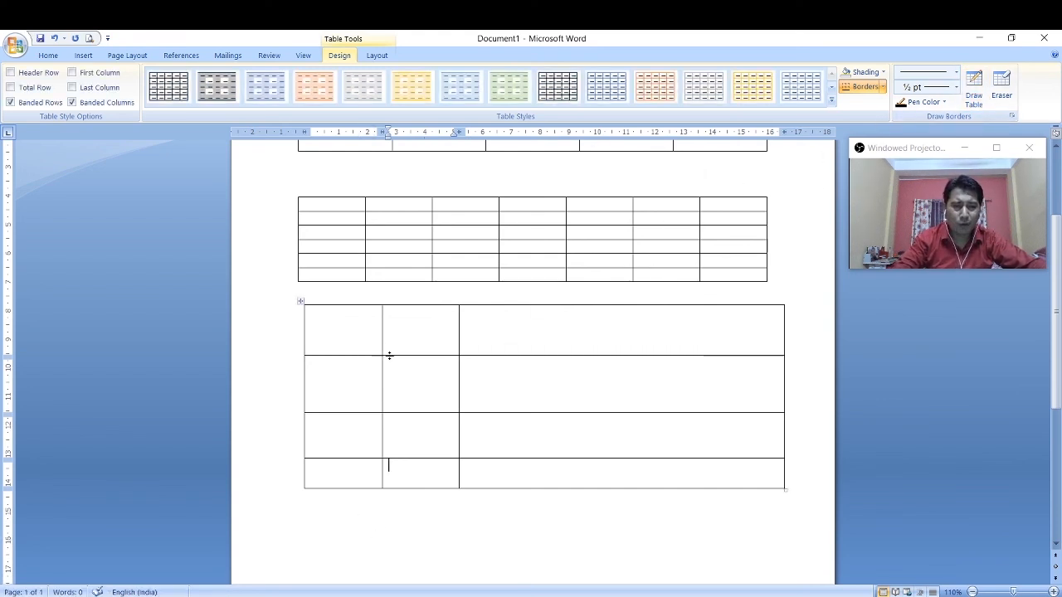
Select and delete the whole 5x5 table, and clear the other two tables from the document.
{"action": "scroll", "coordinate": [380, 371], "scroll_direction": "up", "scroll_amount": 4}
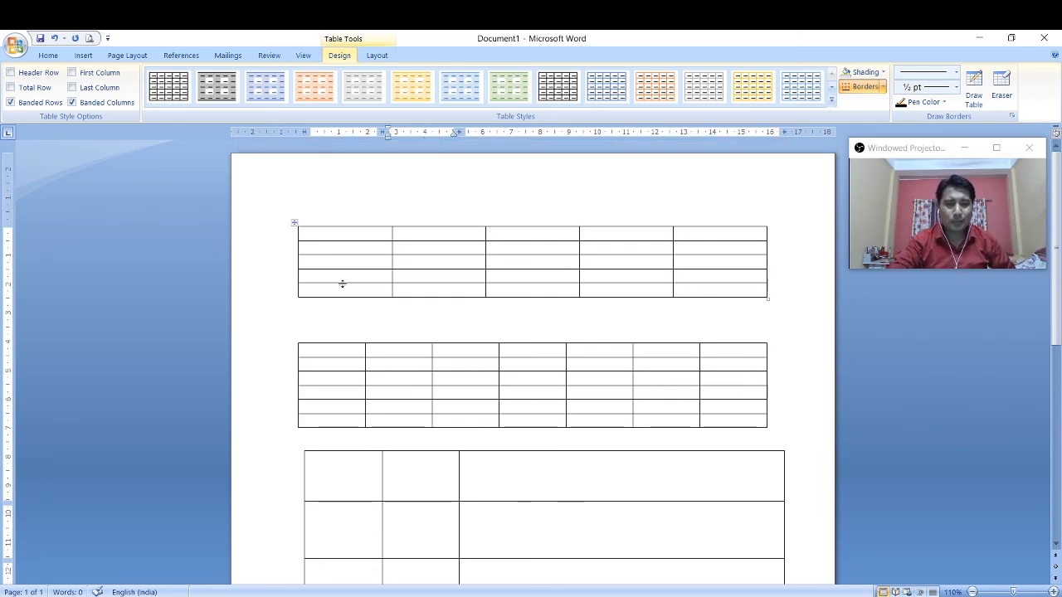
{"action": "left_click", "coordinate": [294, 223]}
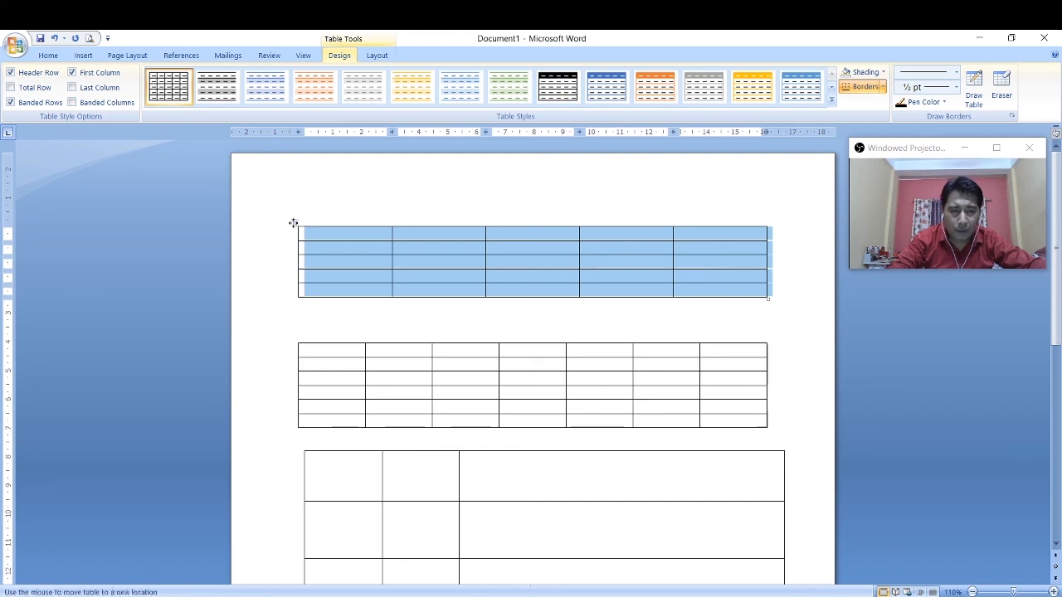
{"action": "left_click", "coordinate": [294, 226]}
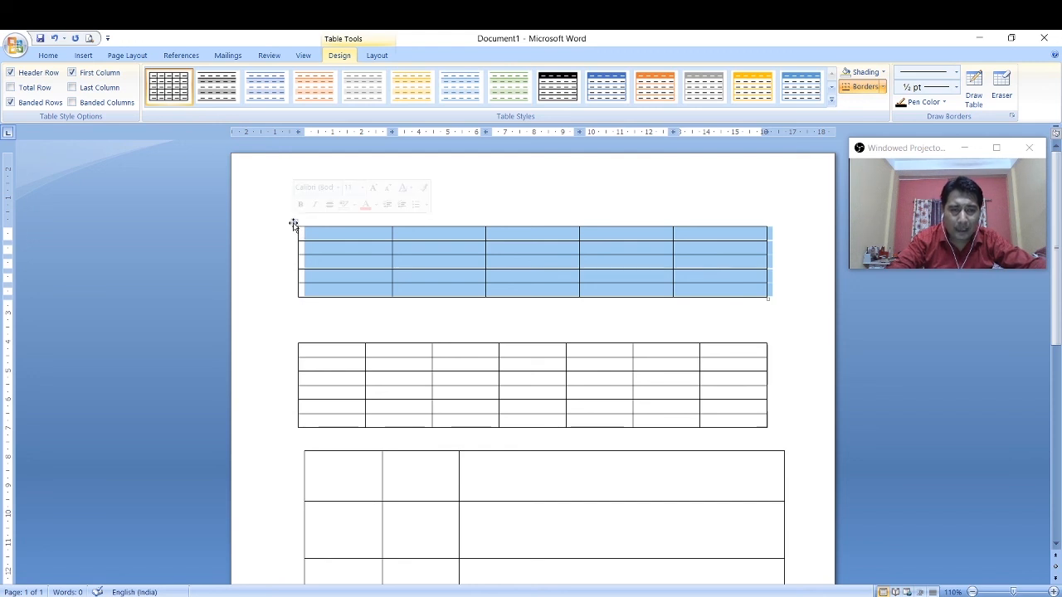
{"action": "left_click", "coordinate": [378, 56]}
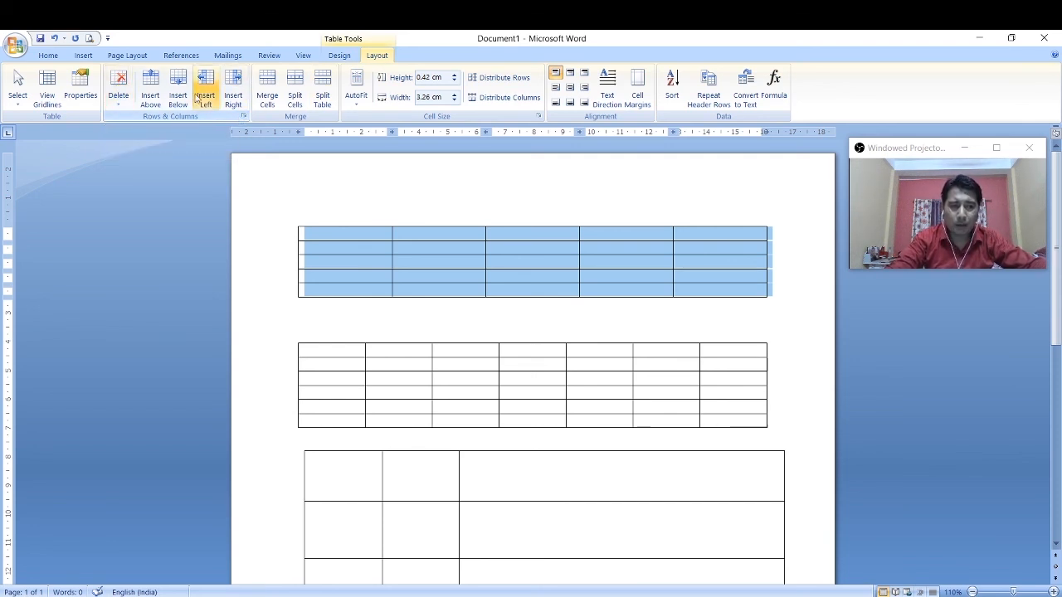
{"action": "left_click", "coordinate": [119, 105]}
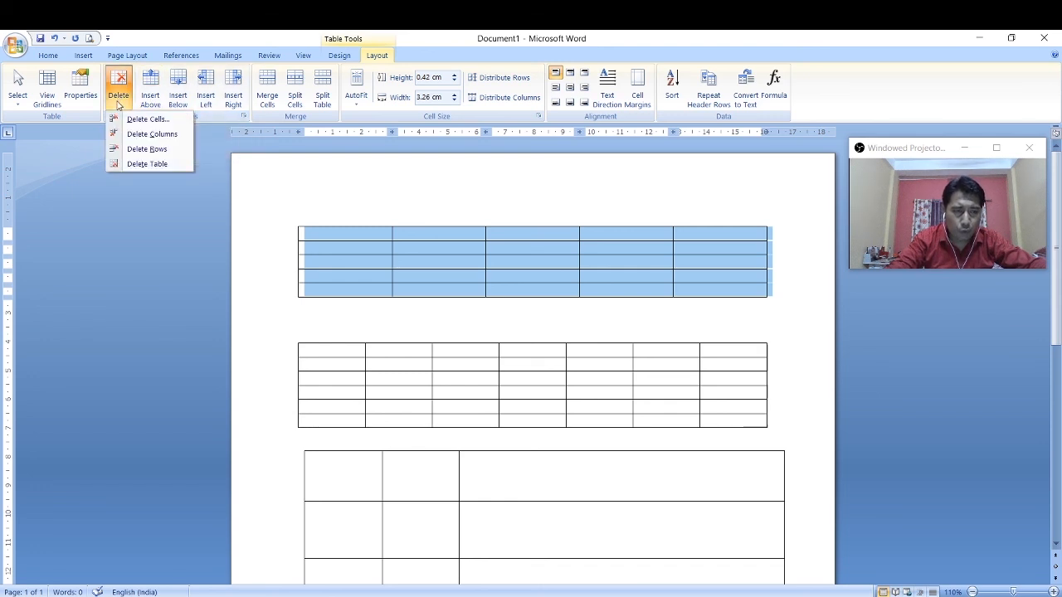
{"action": "left_click", "coordinate": [135, 166]}
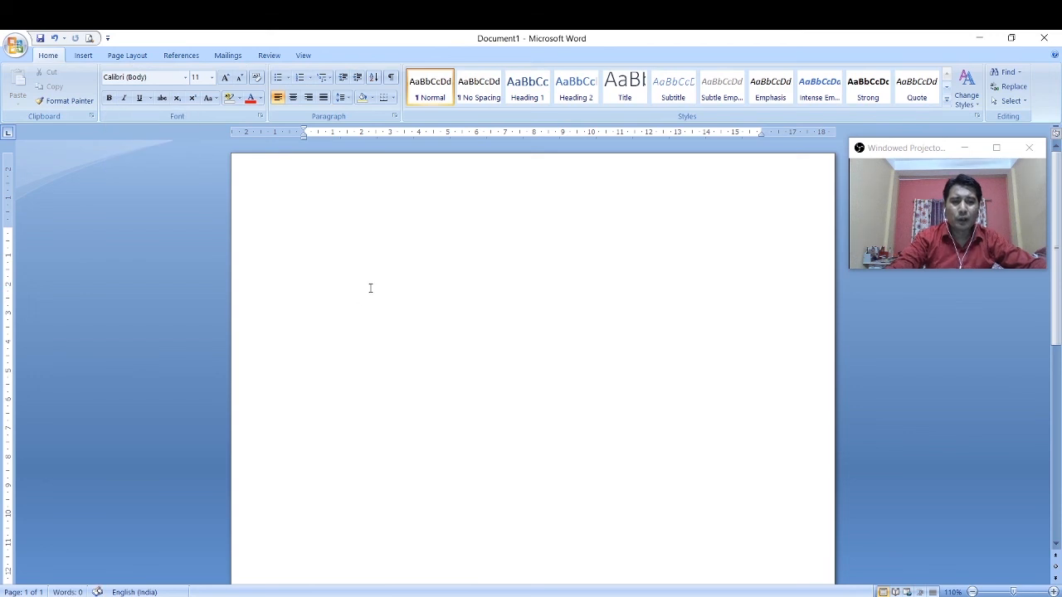
{"action": "key", "text": "BackSpace"}
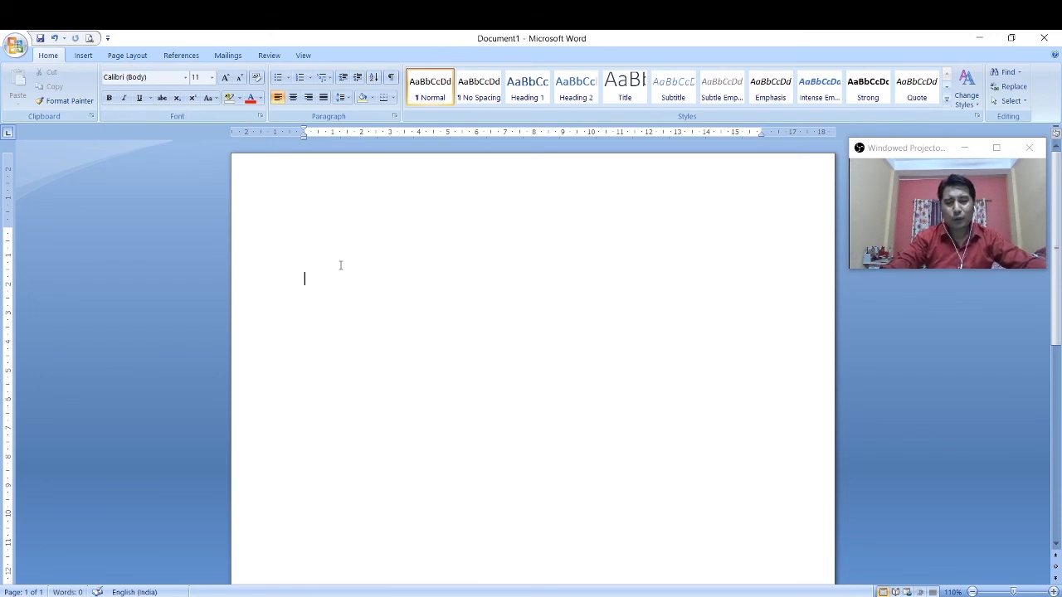
Insert an Excel spreadsheet at the start of the empty document and enlarge it to show columns A to J and 19 rows.
{"action": "key", "text": "BackSpace"}
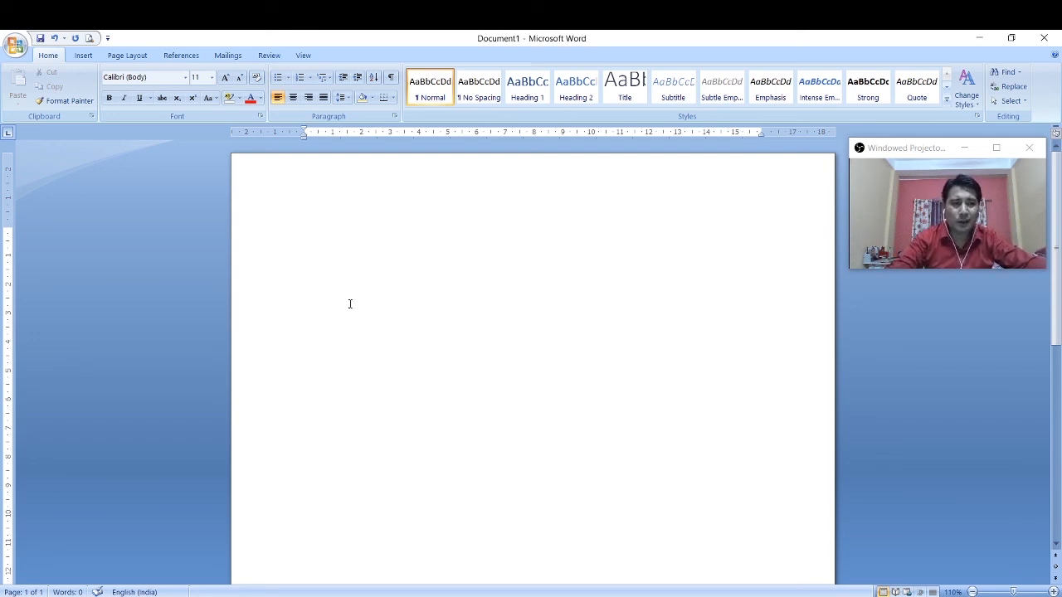
{"action": "left_click", "coordinate": [83, 56]}
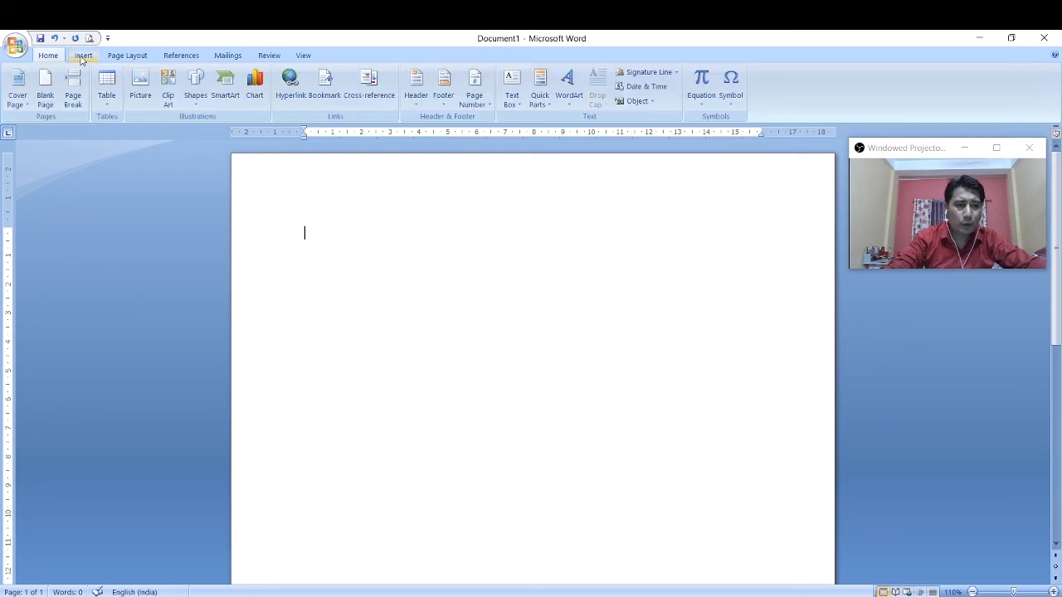
{"action": "left_click", "coordinate": [109, 100]}
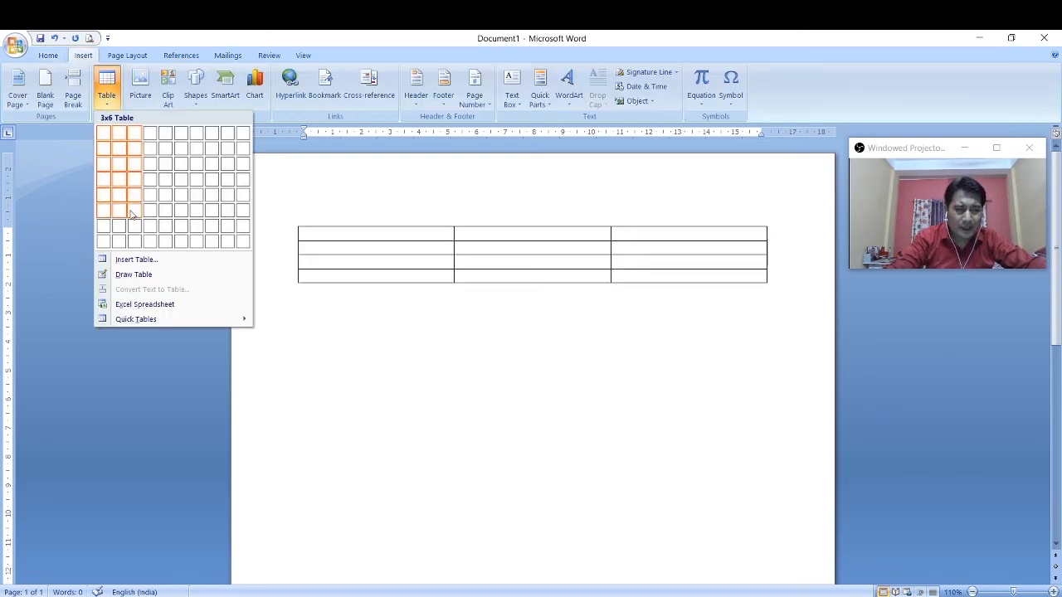
{"action": "left_click", "coordinate": [138, 305]}
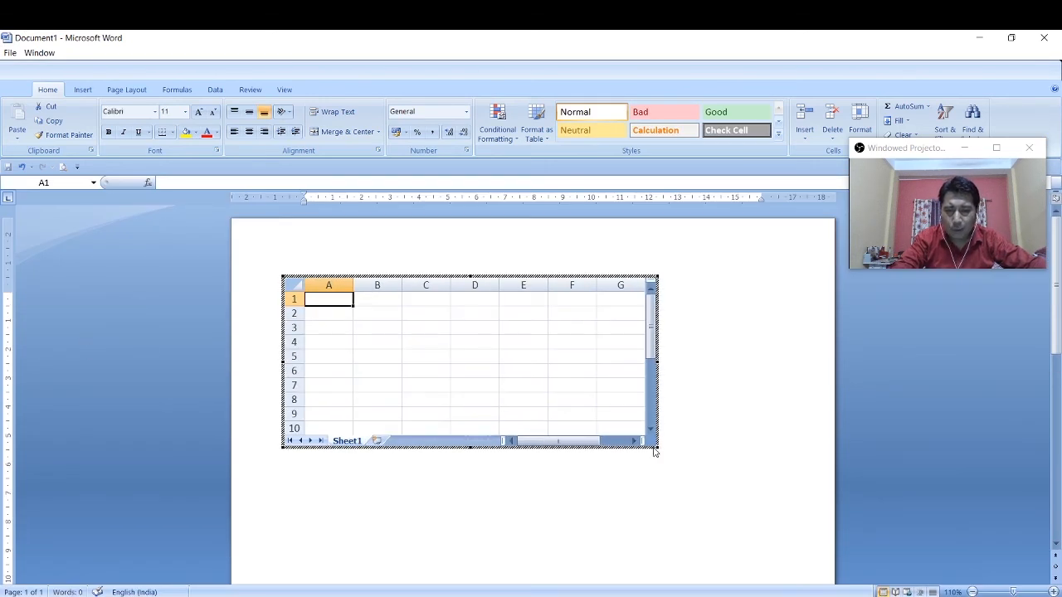
{"action": "left_click_drag", "start_coordinate": [657, 446], "coordinate": [696, 498]}
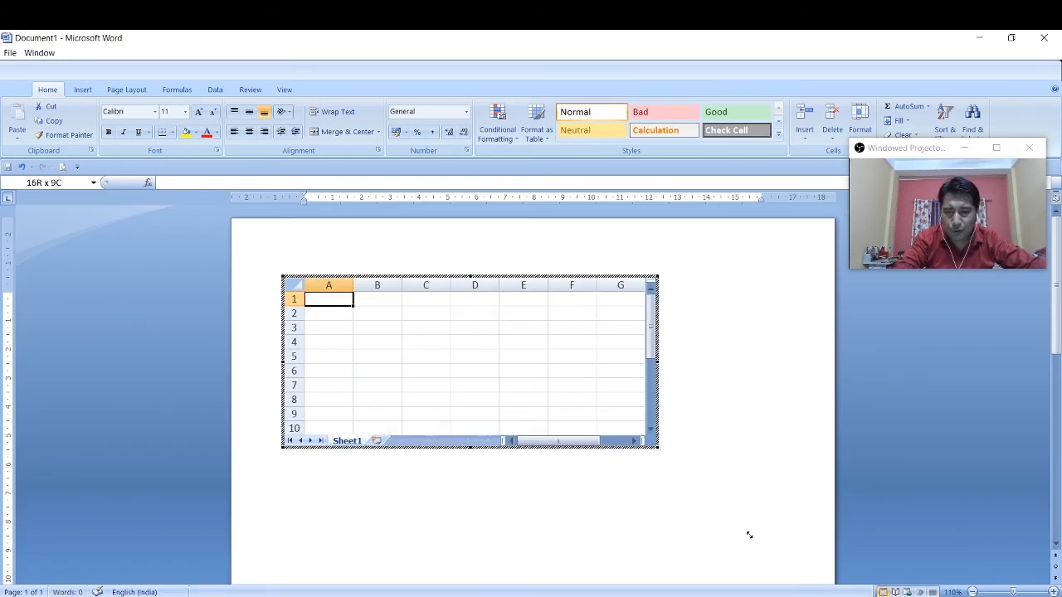
{"action": "left_click_drag", "start_coordinate": [784, 566], "coordinate": [804, 576]}
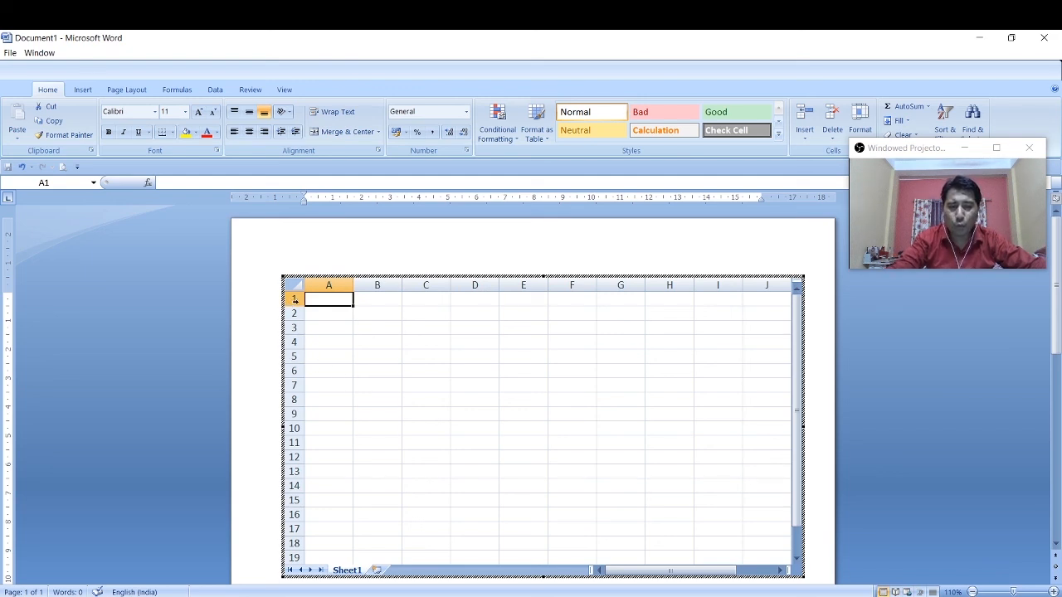
Select a few cells across the embedded spreadsheet, including E7 and B6, and leave spreadsheet editing to return to the document.
{"action": "left_click", "coordinate": [427, 355]}
{"action": "left_click", "coordinate": [512, 360]}
{"action": "left_click", "coordinate": [519, 375]}
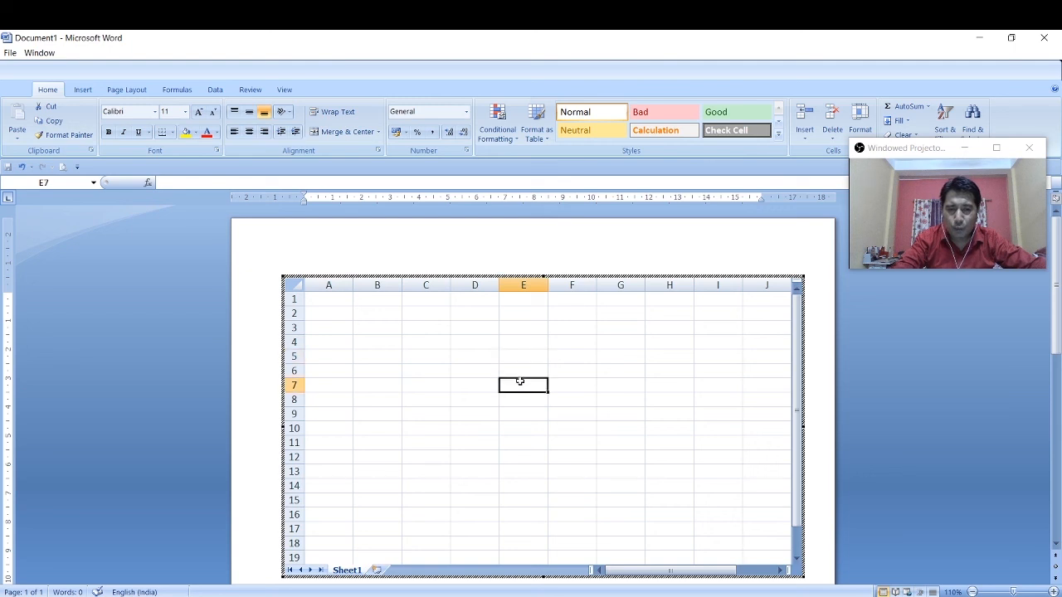
{"action": "left_click", "coordinate": [408, 375]}
{"action": "left_click", "coordinate": [368, 374]}
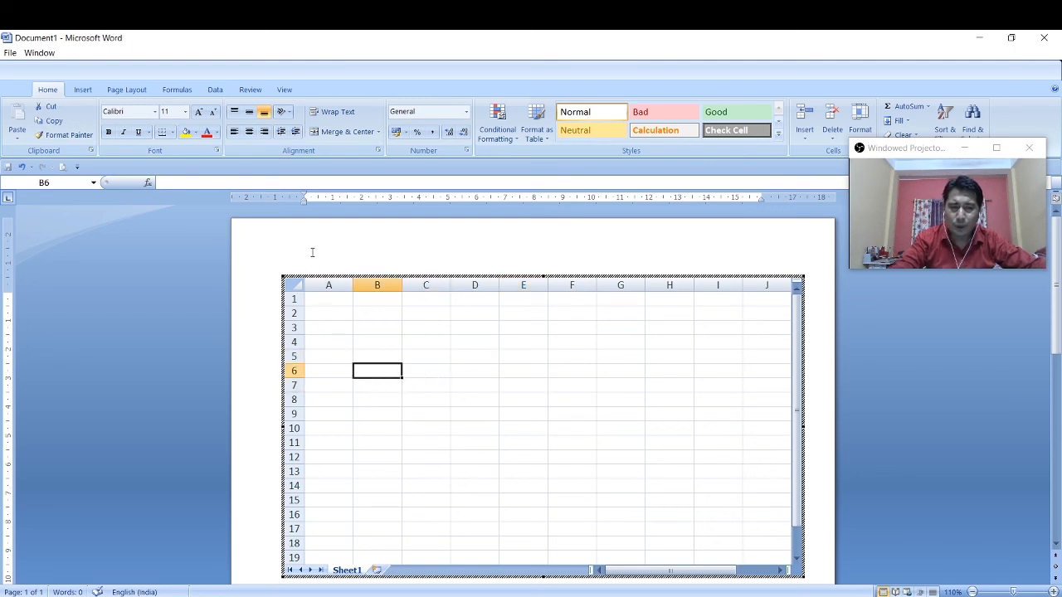
{"action": "left_click", "coordinate": [312, 252]}
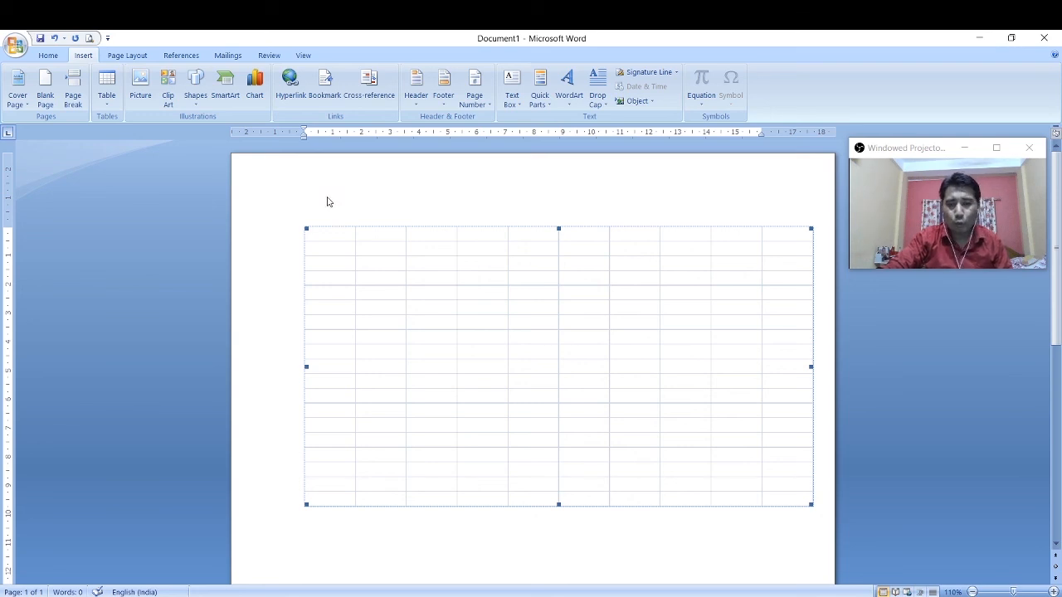
Create a new blank document.
{"action": "left_click", "coordinate": [15, 47]}
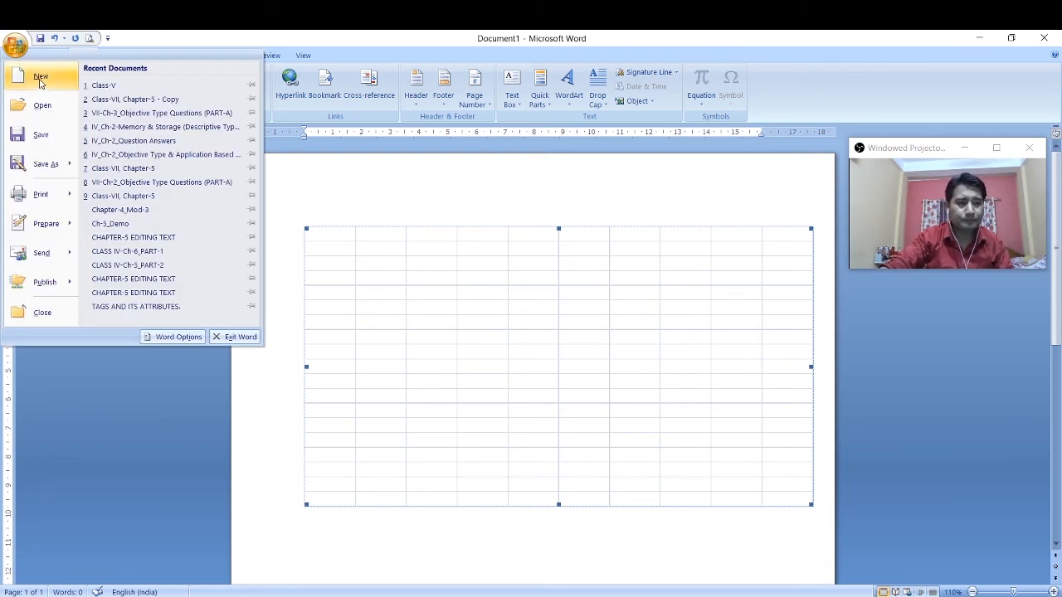
{"action": "left_click", "coordinate": [40, 79]}
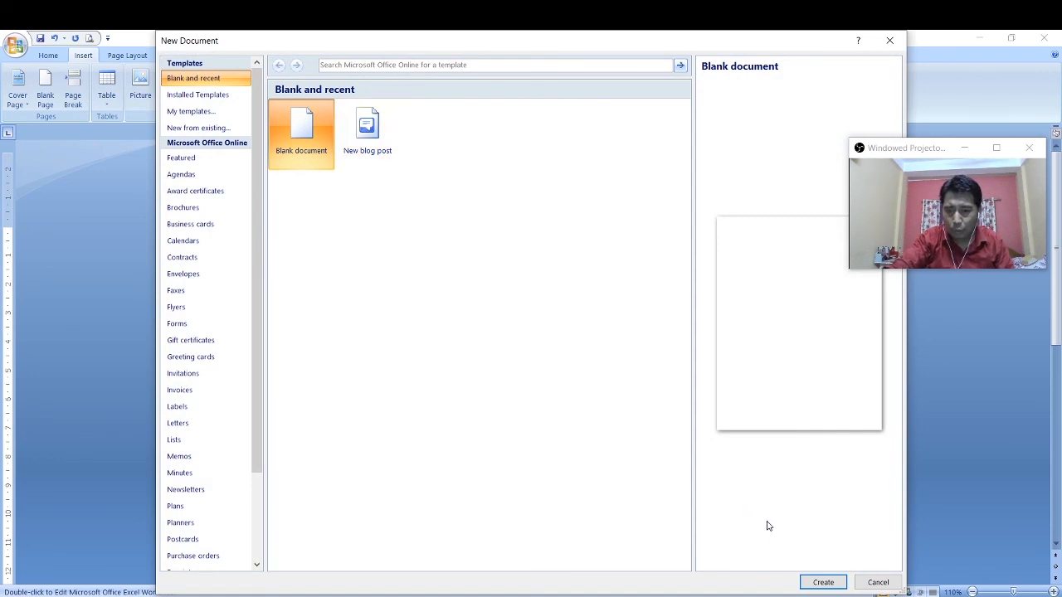
{"action": "left_click", "coordinate": [831, 586]}
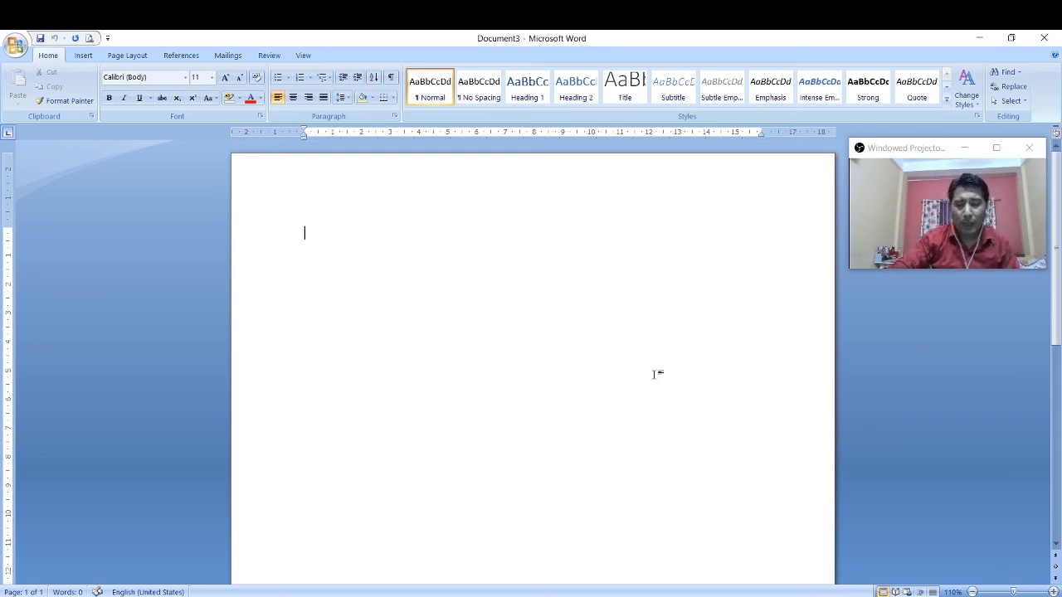
Insert a table with six columns and five rows at the start of the new document.
{"action": "left_click", "coordinate": [80, 56]}
{"action": "left_click", "coordinate": [109, 93]}
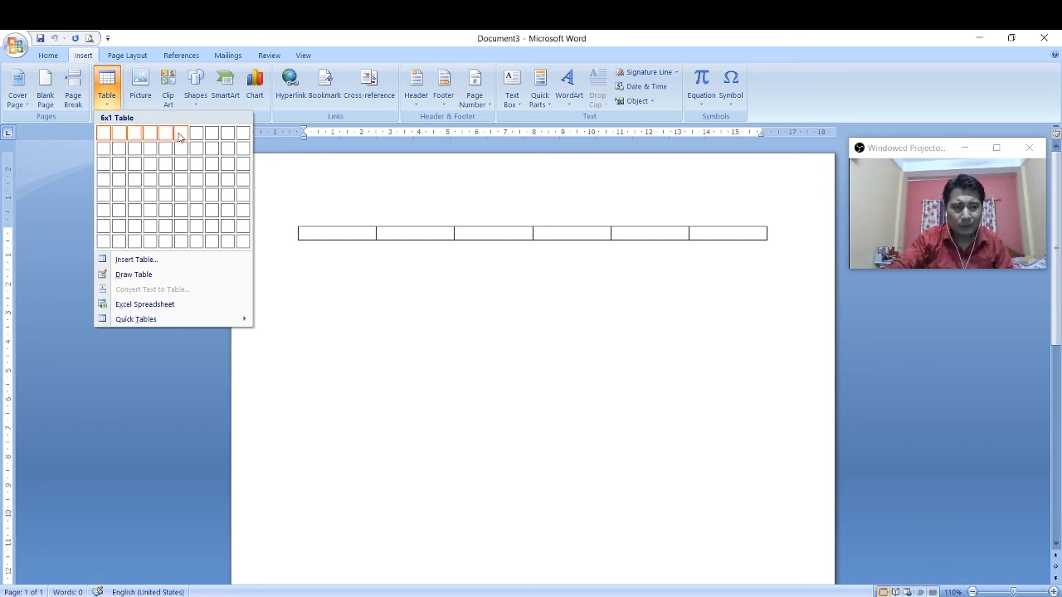
{"action": "left_click", "coordinate": [180, 195]}
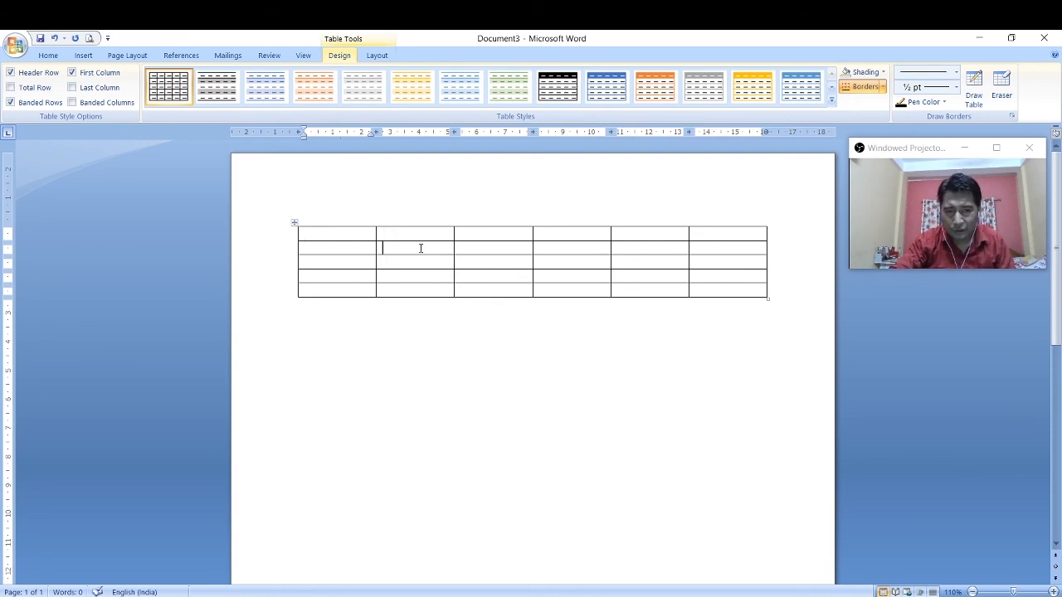
Apply the built-in orange grid style with alternating light and darker orange rows to the 6x5 table.
{"action": "left_click", "coordinate": [558, 264]}
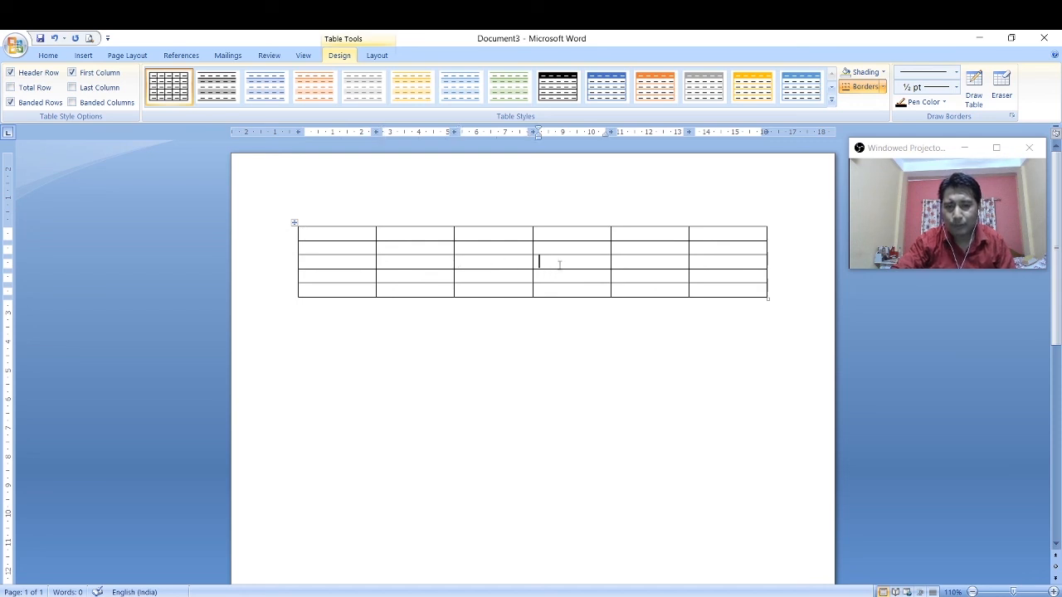
{"action": "left_click", "coordinate": [504, 275]}
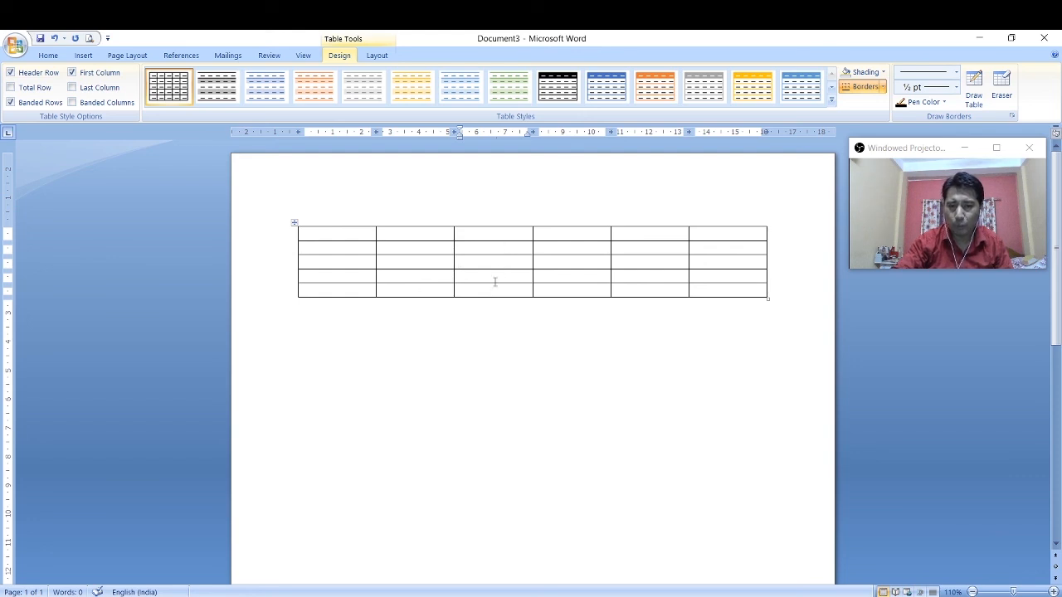
{"action": "left_click", "coordinate": [337, 233]}
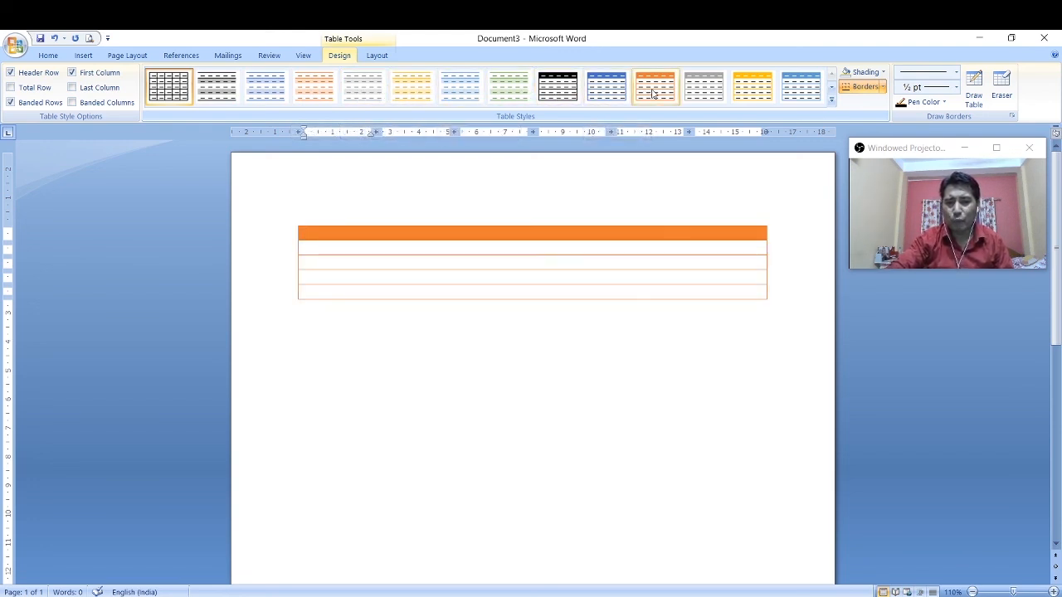
{"action": "left_click", "coordinate": [831, 99]}
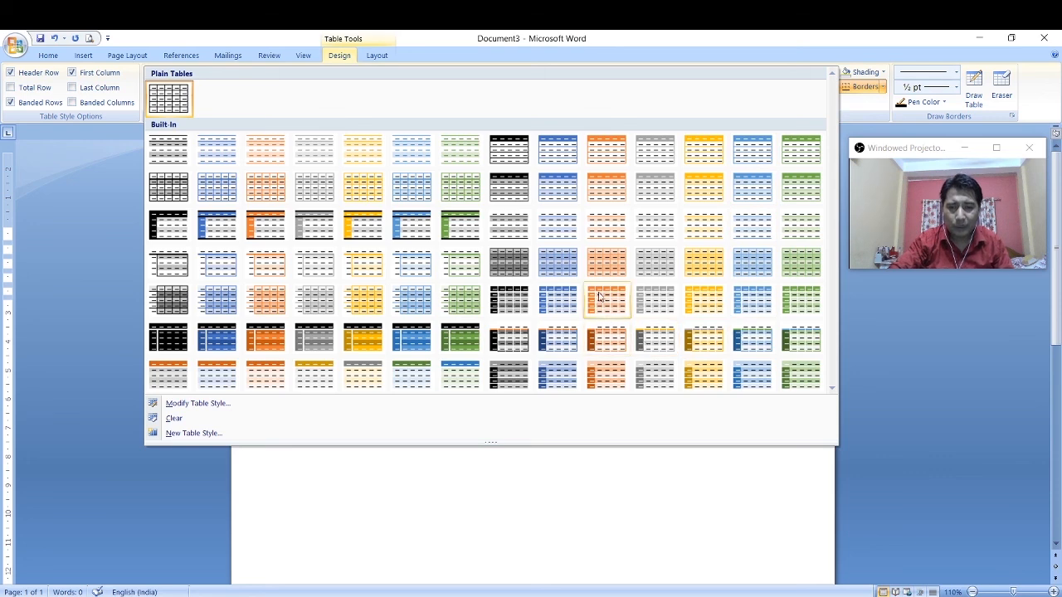
{"action": "left_click", "coordinate": [606, 264]}
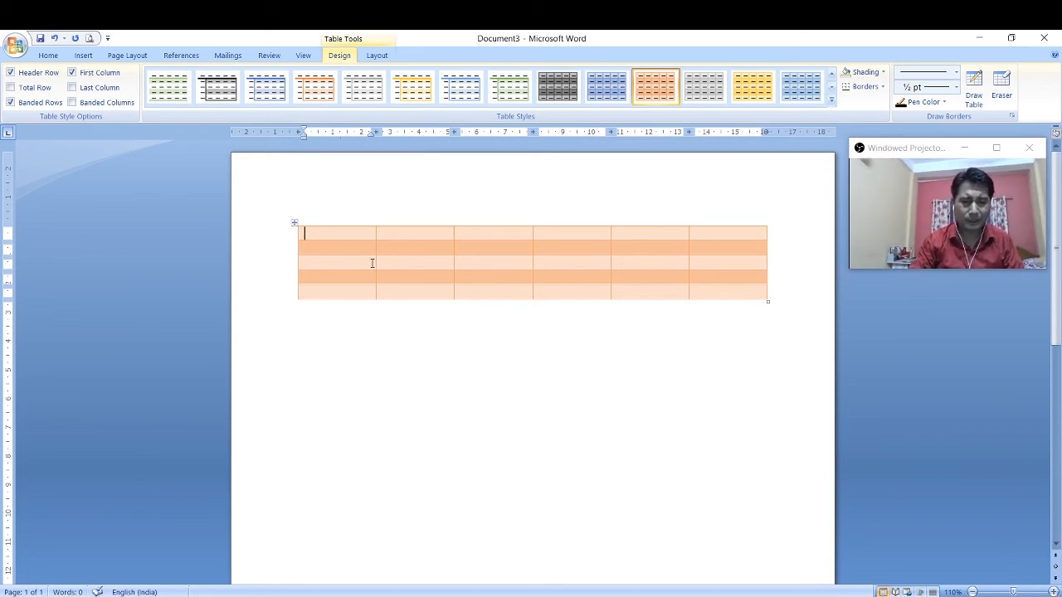
Fill the table's header row with NAME, ENGLISH, MATHS, SCIENCE, SST and HINDI.
{"action": "type", "text": "NAME"}
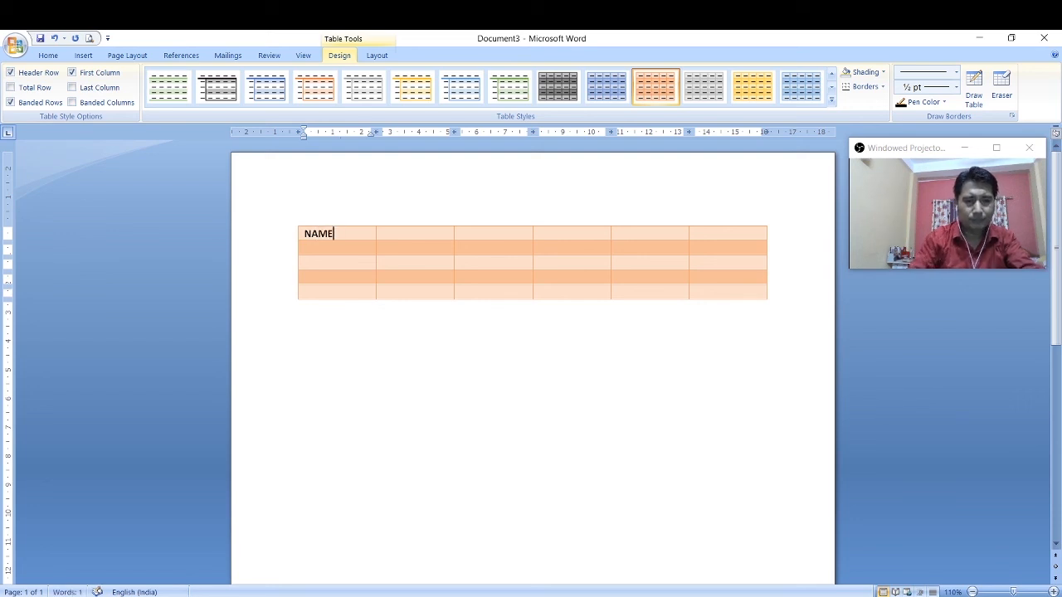
{"action": "key", "text": "Tab"}
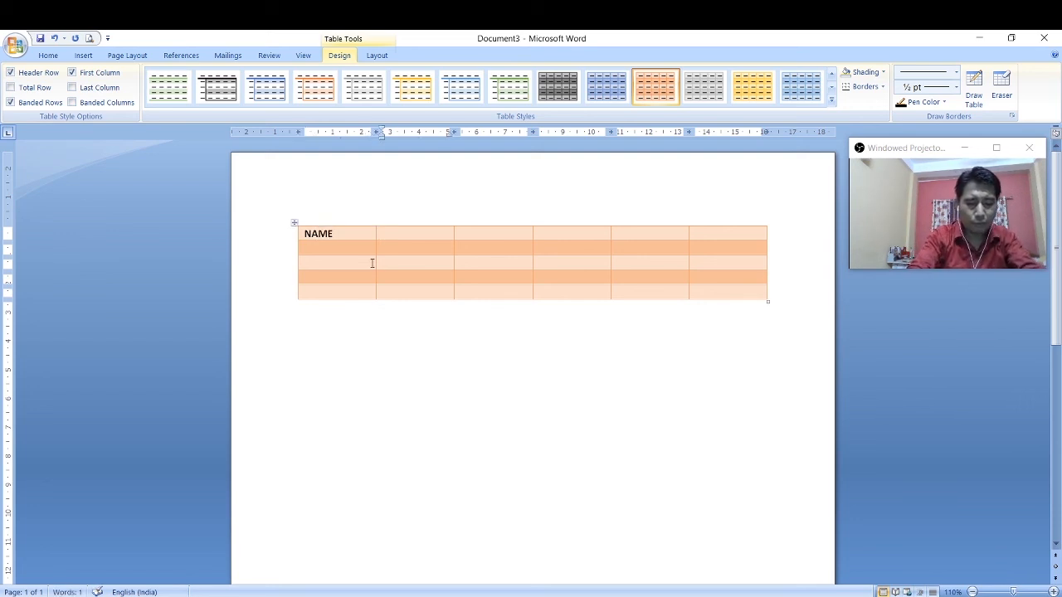
{"action": "type", "text": "ENGLISH"}
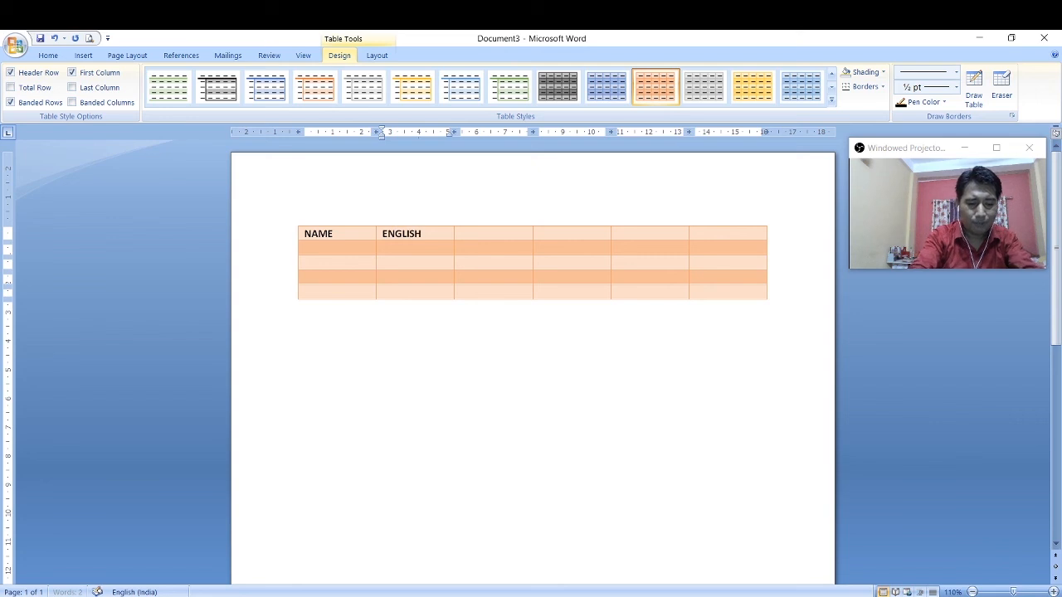
{"action": "key", "text": "Tab"}
{"action": "type", "text": "MATH"}
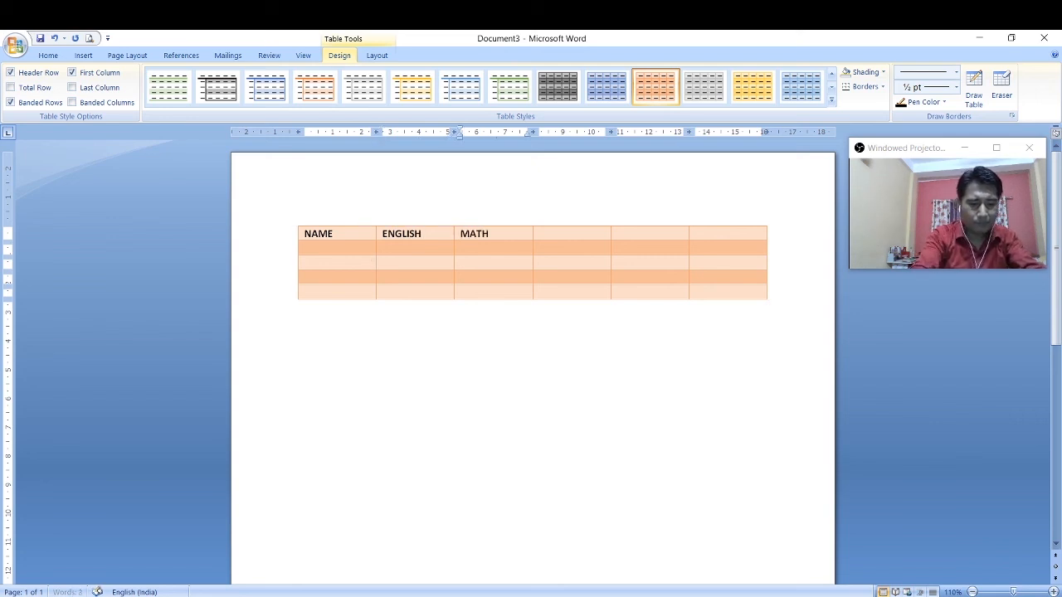
{"action": "type", "text": "S"}
{"action": "key", "text": "Tab"}
{"action": "type", "text": "S"}
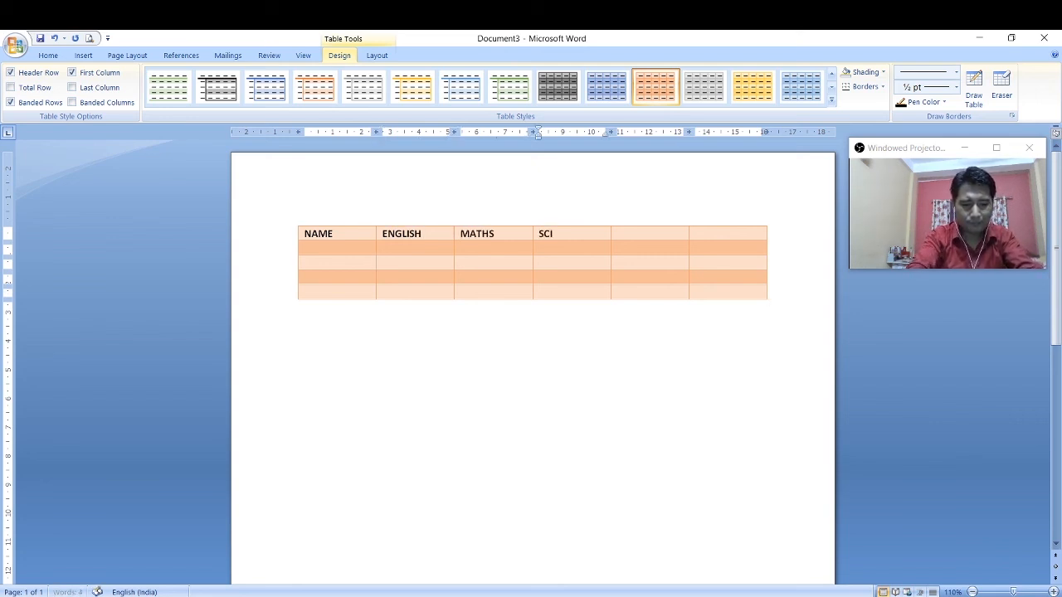
{"action": "type", "text": "CIENCE"}
{"action": "key", "text": "Tab"}
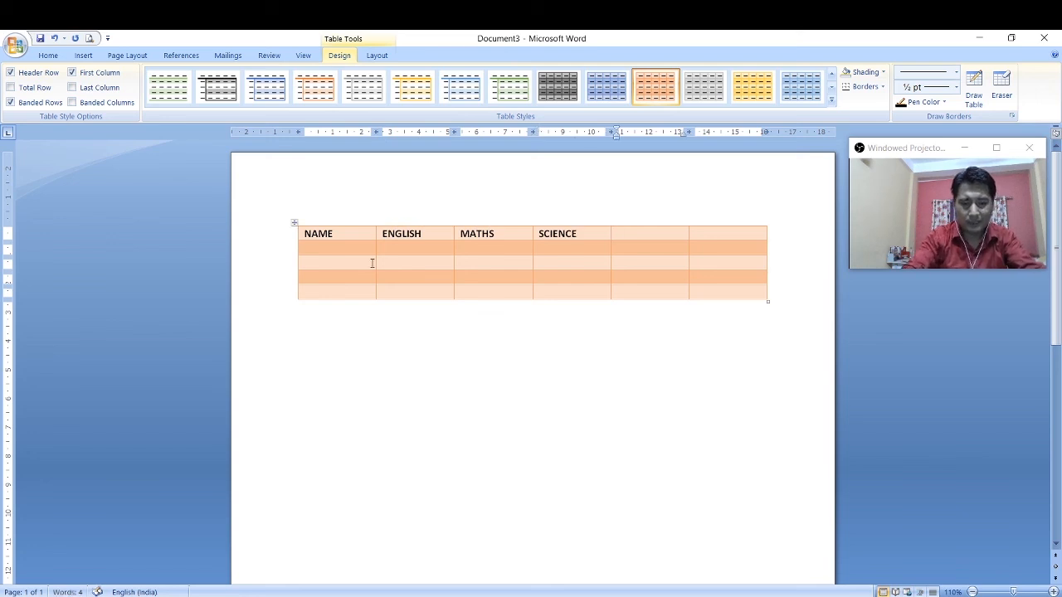
{"action": "type", "text": "SST"}
{"action": "key", "text": "Tab"}
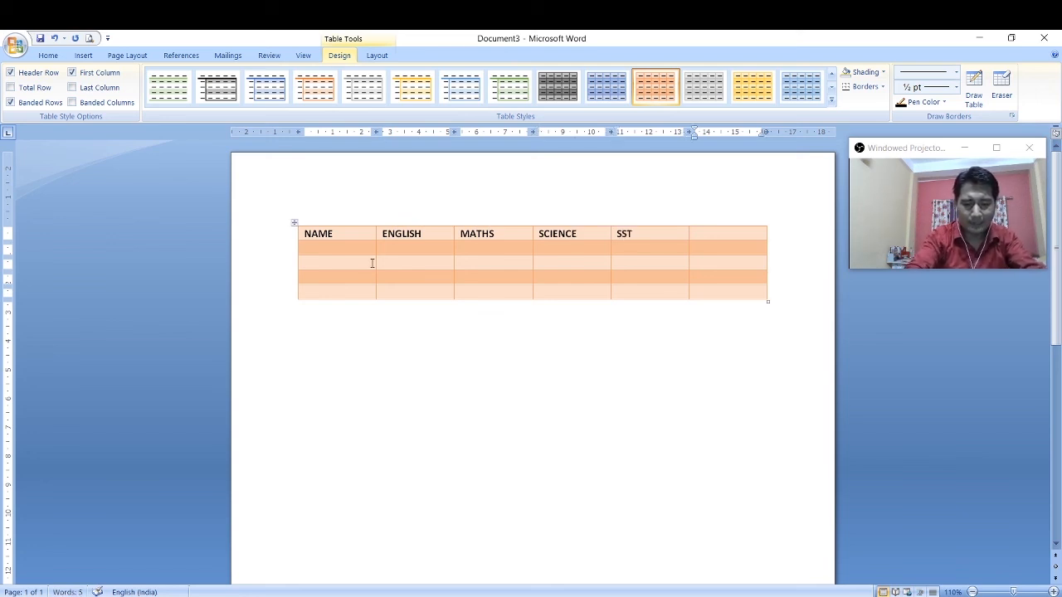
{"action": "type", "text": "HINDI"}
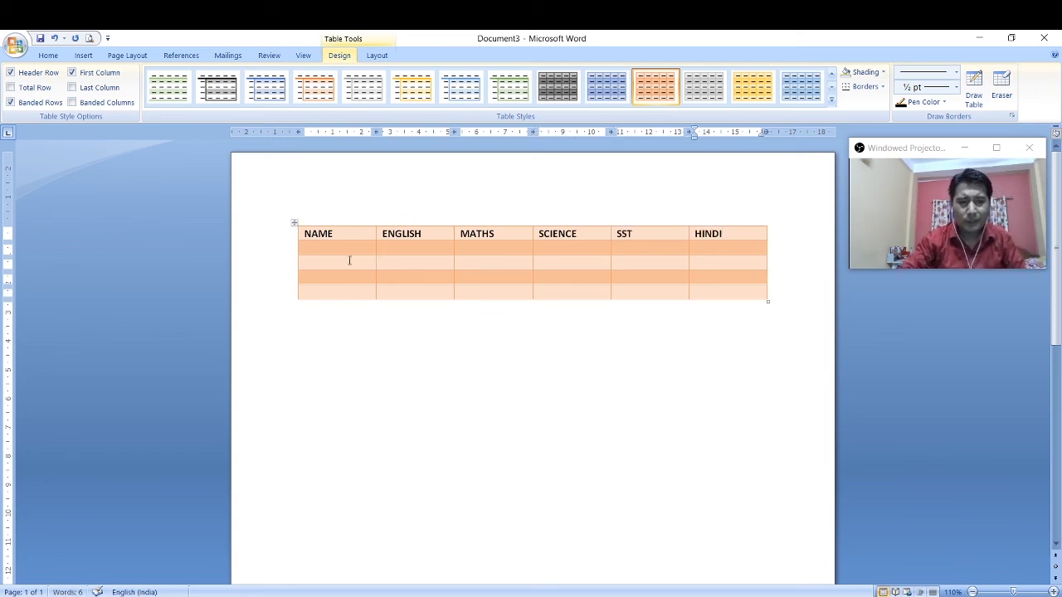
Enter four students' first names in capitals in the NAME column, one in each row below the header.
{"action": "left_click", "coordinate": [321, 252]}
{"action": "type", "text": "M"}
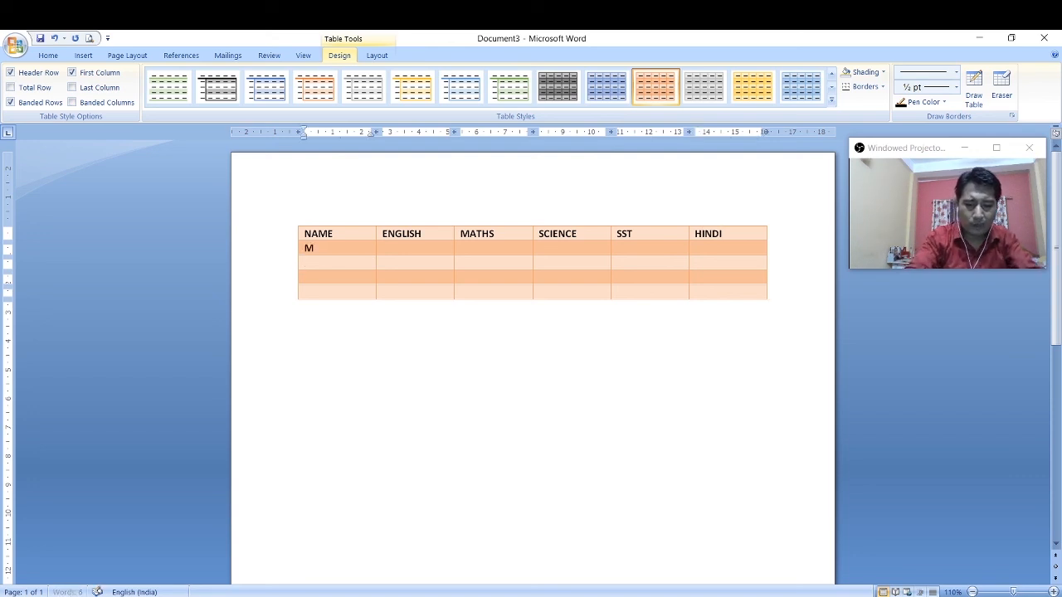
{"action": "type", "text": "O"}
{"action": "key", "text": "BackSpace"}
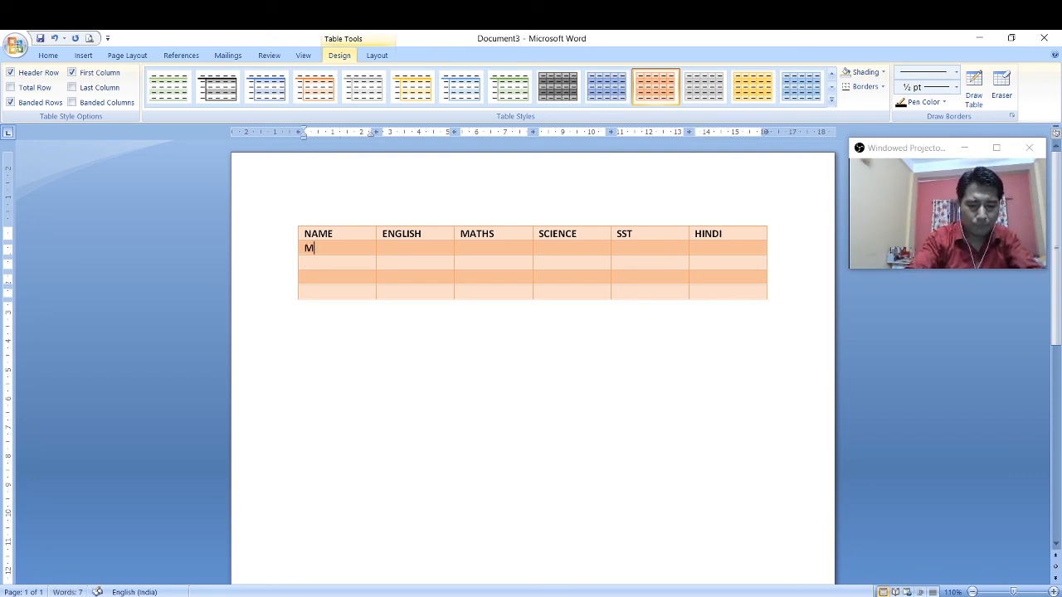
{"action": "type", "text": "ANOJ"}
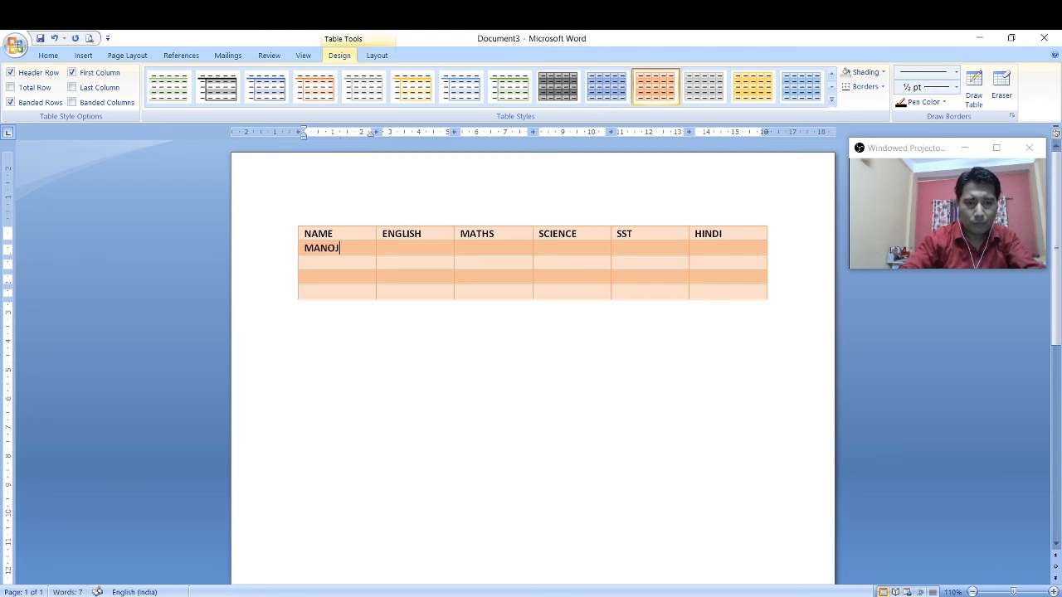
{"action": "left_click", "coordinate": [321, 267]}
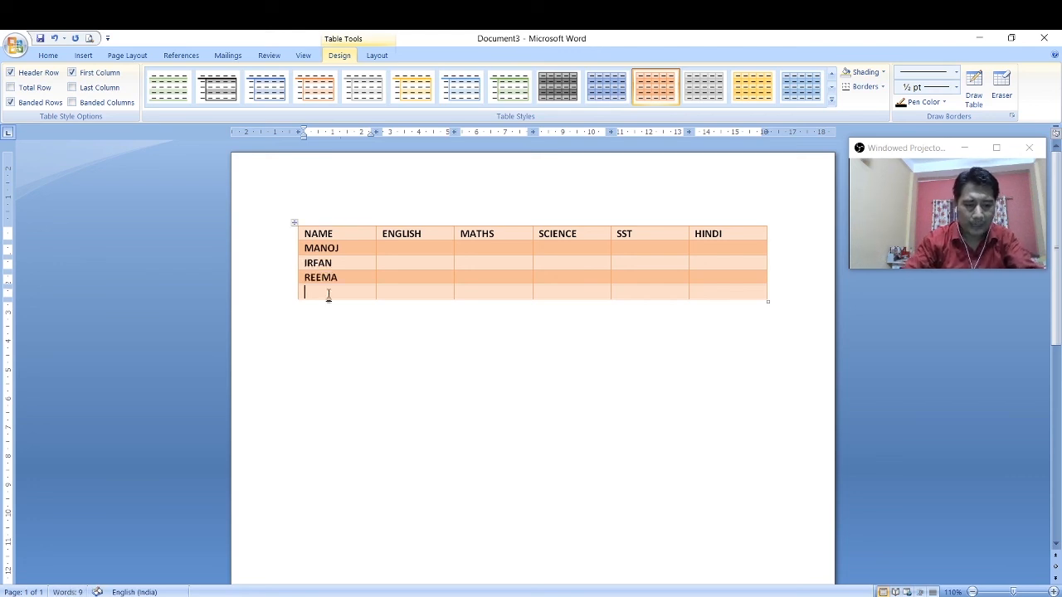
{"action": "type", "text": "CH"}
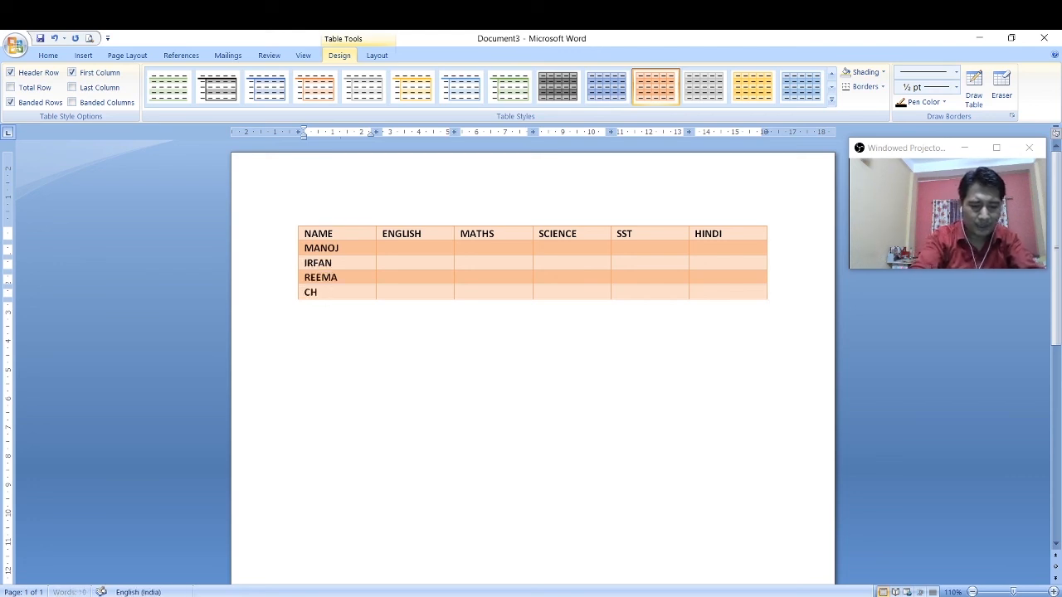
{"action": "type", "text": "ANCHAL"}
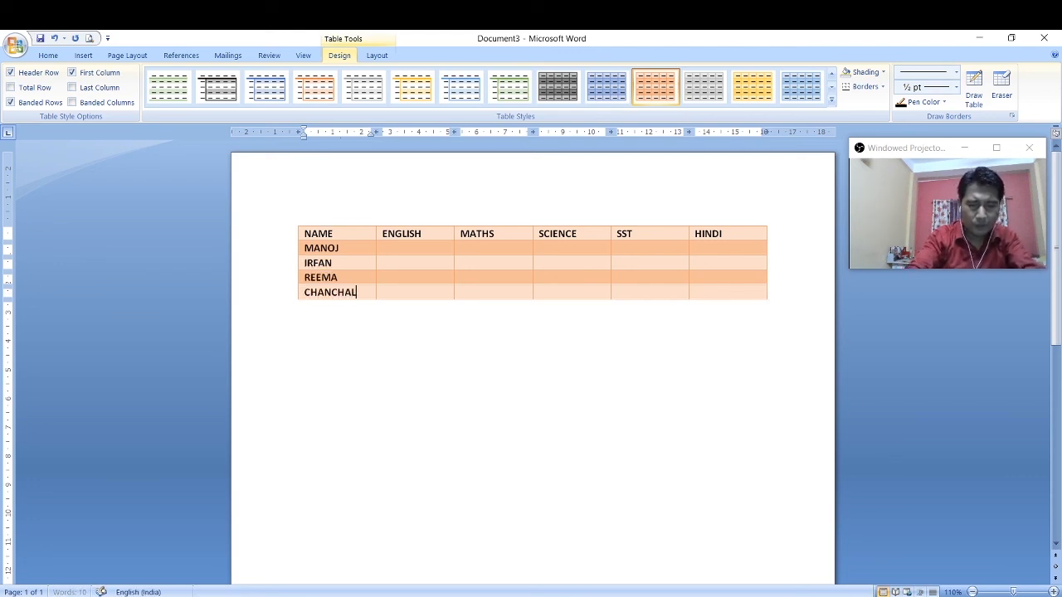
Fill the first student's row with 89 for English, 85 for Maths, 52 for Science, 45 for SST and 45 for Hindi.
{"action": "left_click", "coordinate": [411, 249]}
{"action": "type", "text": "89"}
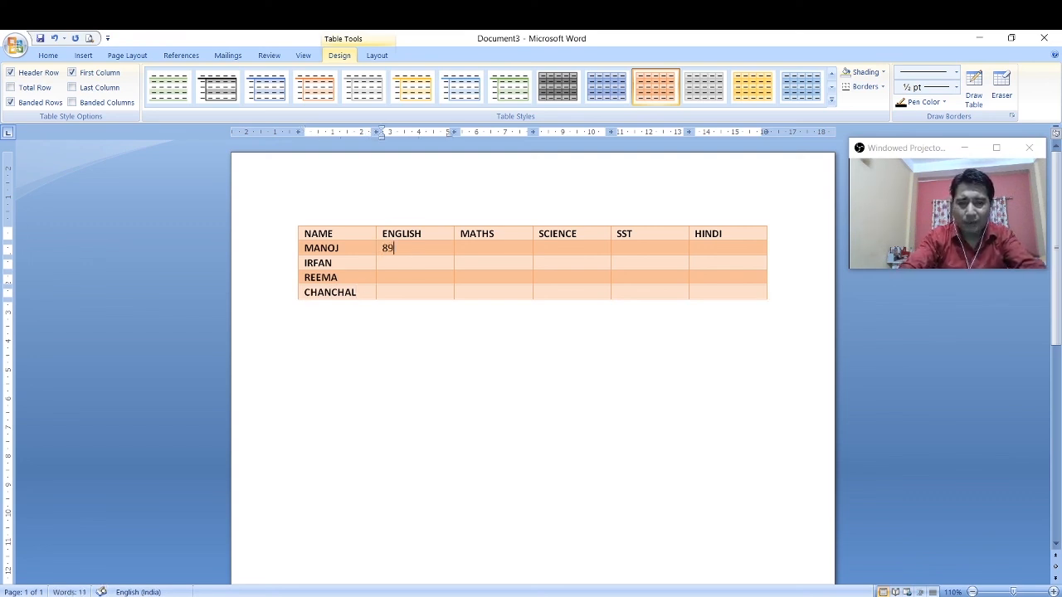
{"action": "key", "text": "Tab"}
{"action": "type", "text": "85"}
{"action": "key", "text": "Tab"}
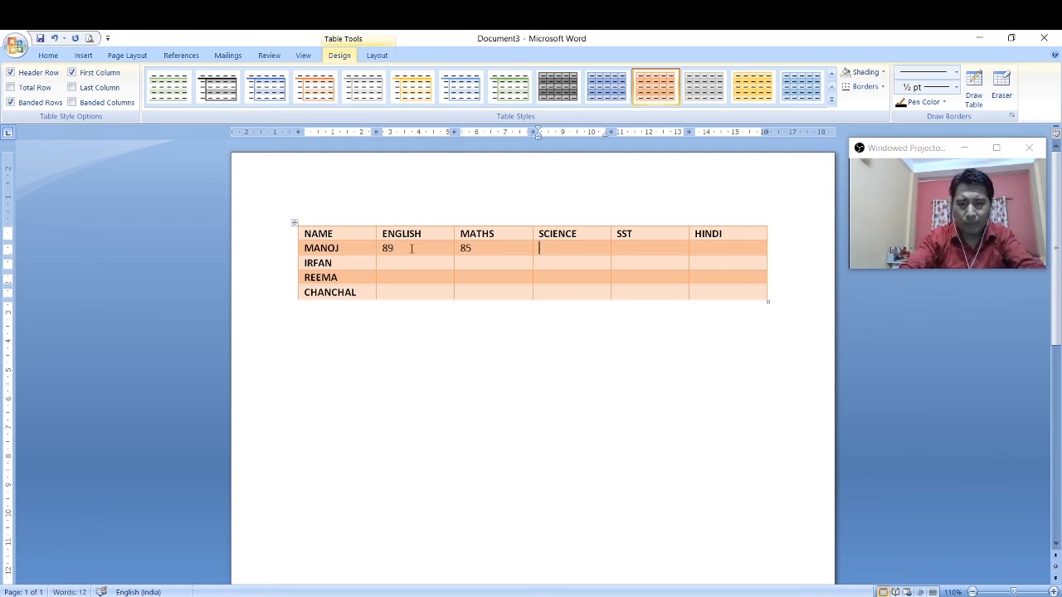
{"action": "type", "text": "52"}
{"action": "key", "text": "Tab"}
{"action": "type", "text": "45"}
{"action": "key", "text": "Tab"}
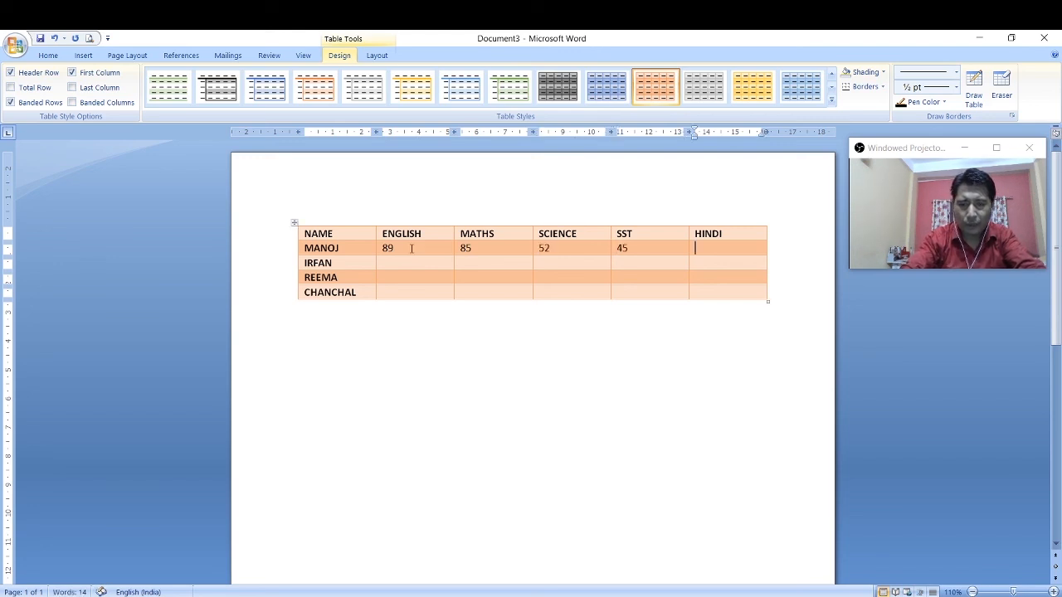
{"action": "type", "text": "45"}
{"action": "key", "text": "Tab"}
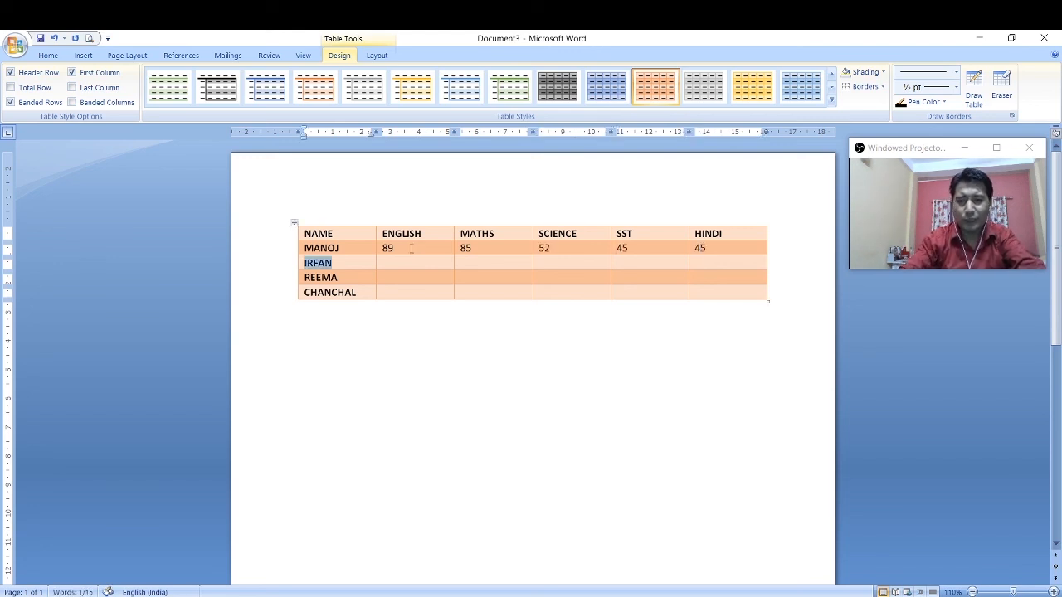
{"action": "key", "text": "Tab"}
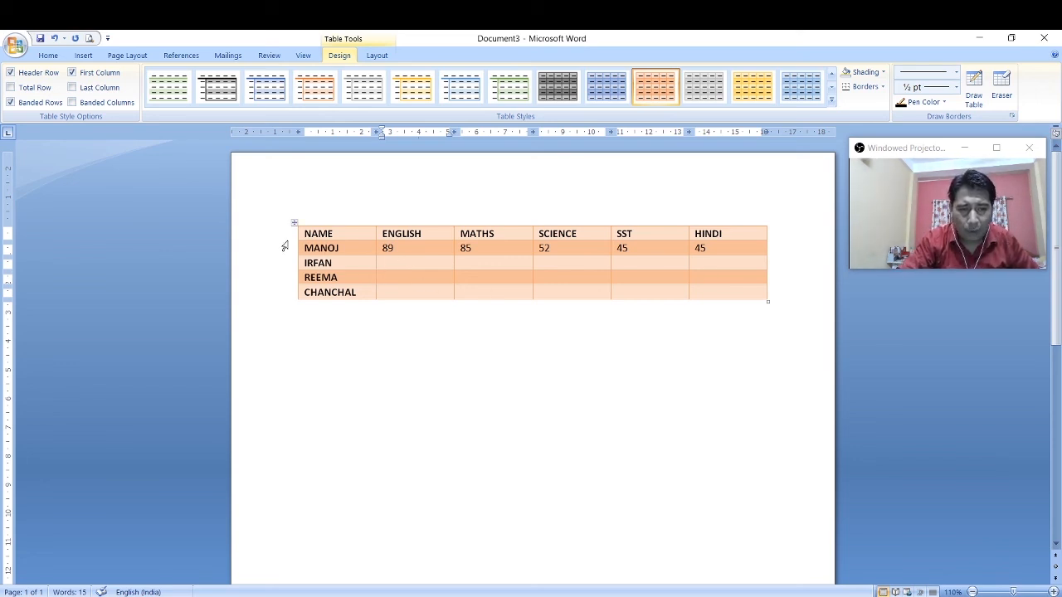
{"action": "key", "text": "Up"}
{"action": "key", "text": "Left"}
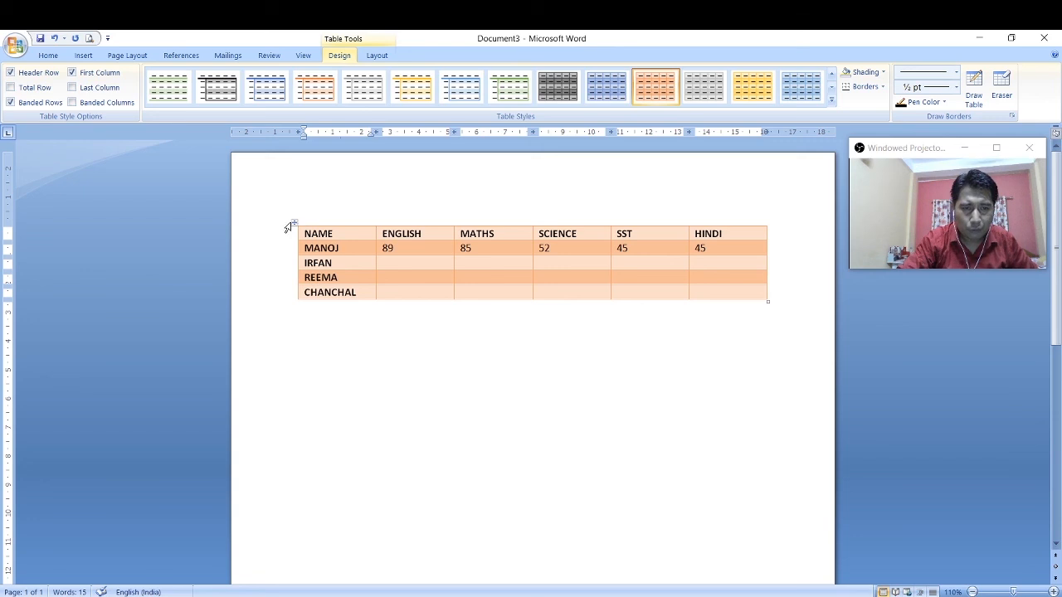
Change the font color of the entire marks table to standard red.
{"action": "left_click", "coordinate": [293, 223]}
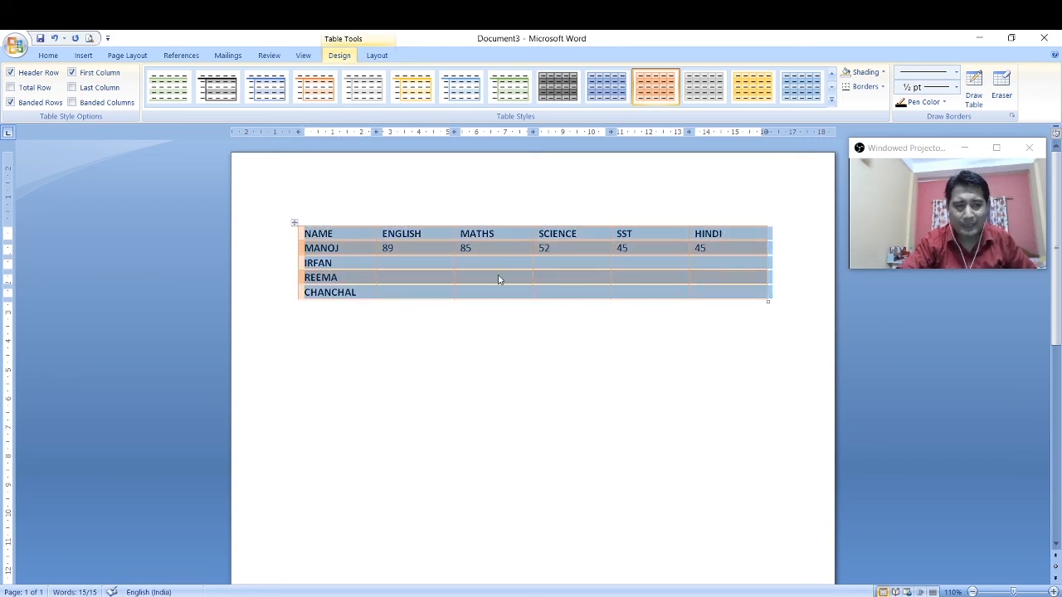
{"action": "left_click", "coordinate": [49, 56]}
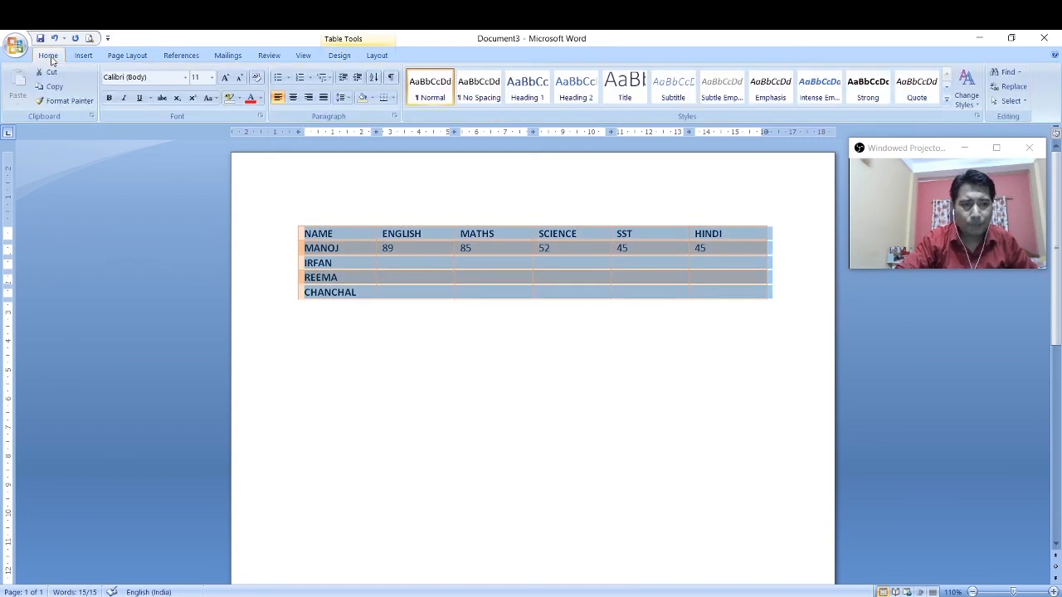
{"action": "left_click", "coordinate": [260, 99]}
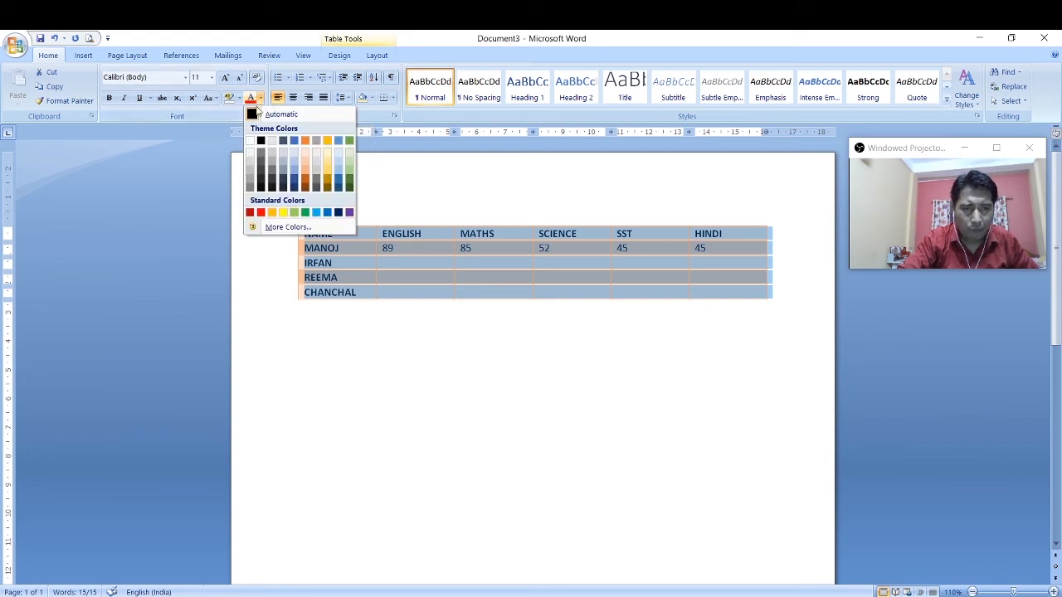
{"action": "left_click", "coordinate": [260, 213]}
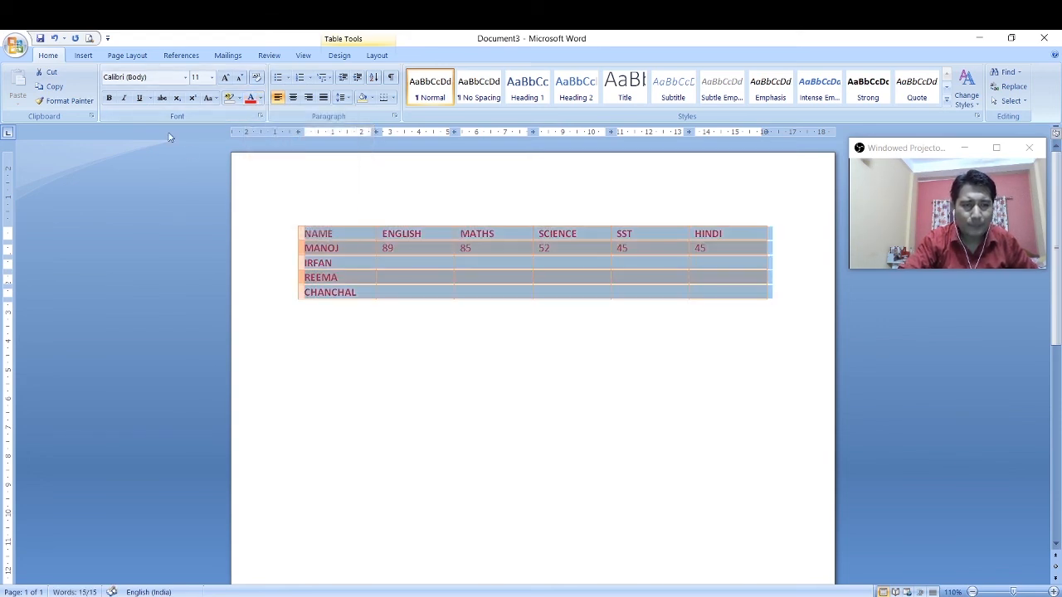
Make all the text in the marks table bold and set its font size to 20.
{"action": "left_click", "coordinate": [109, 99]}
{"action": "left_click", "coordinate": [110, 99]}
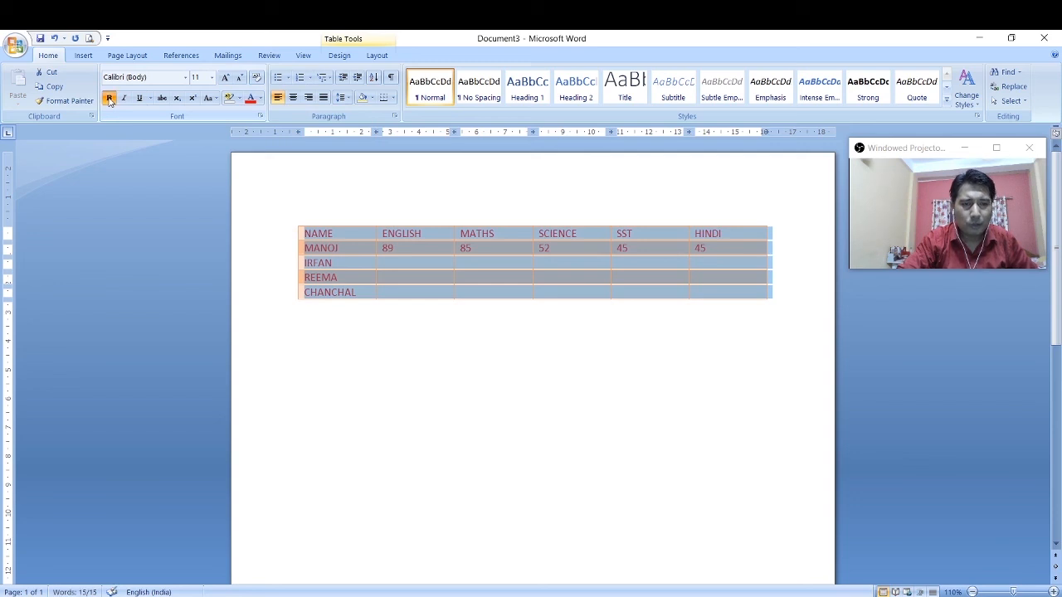
{"action": "left_click", "coordinate": [213, 78]}
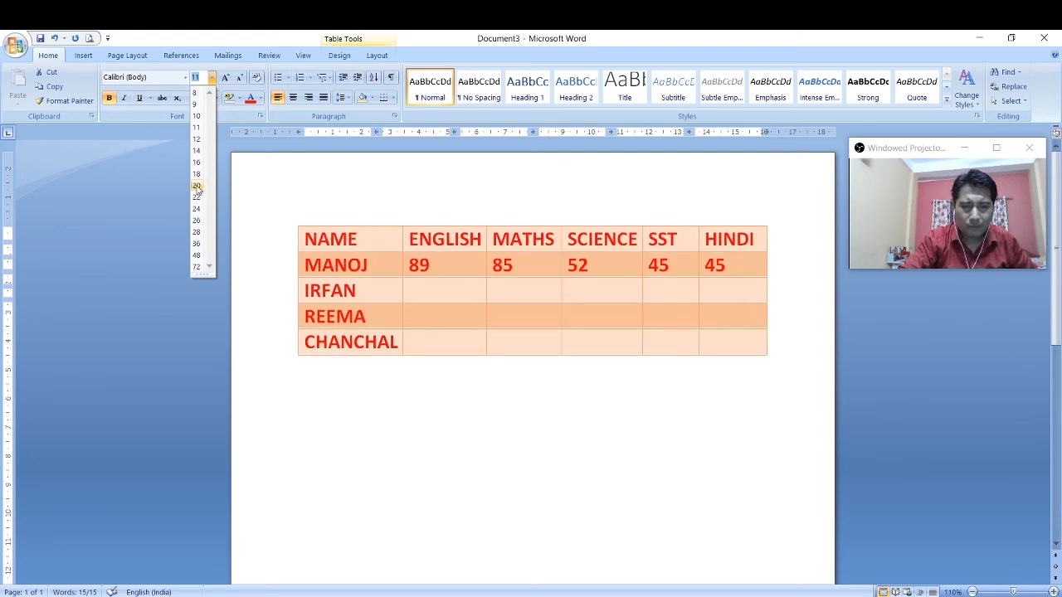
{"action": "left_click", "coordinate": [197, 187]}
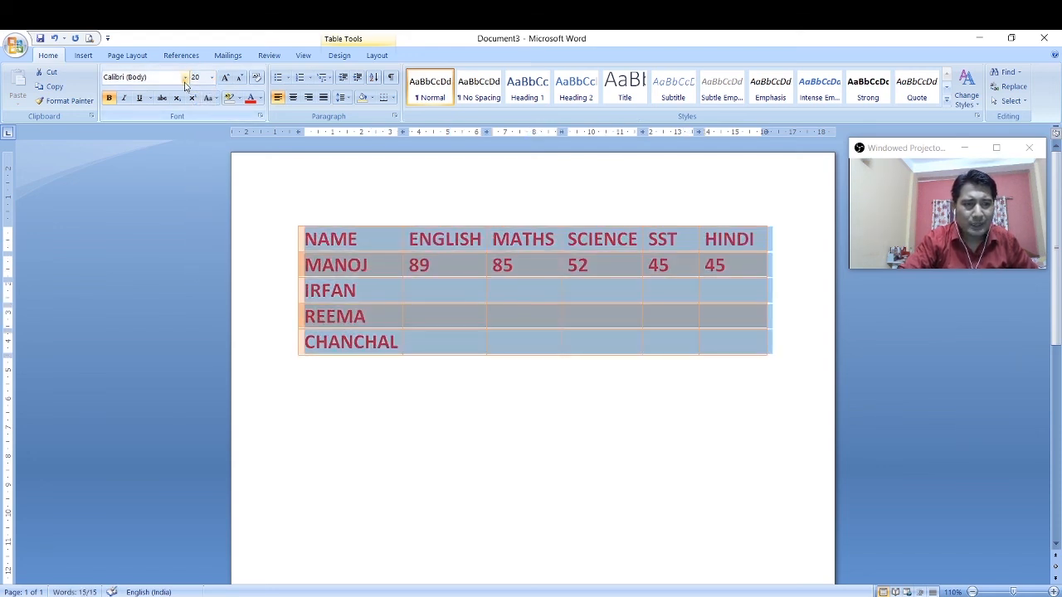
{"action": "left_click", "coordinate": [185, 77]}
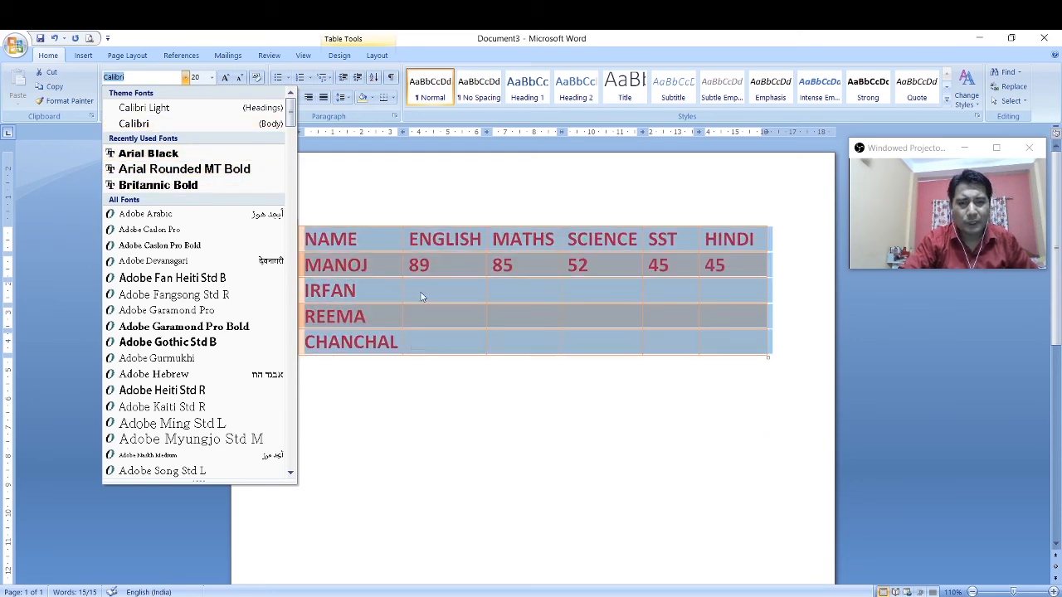
{"action": "key", "text": "Escape"}
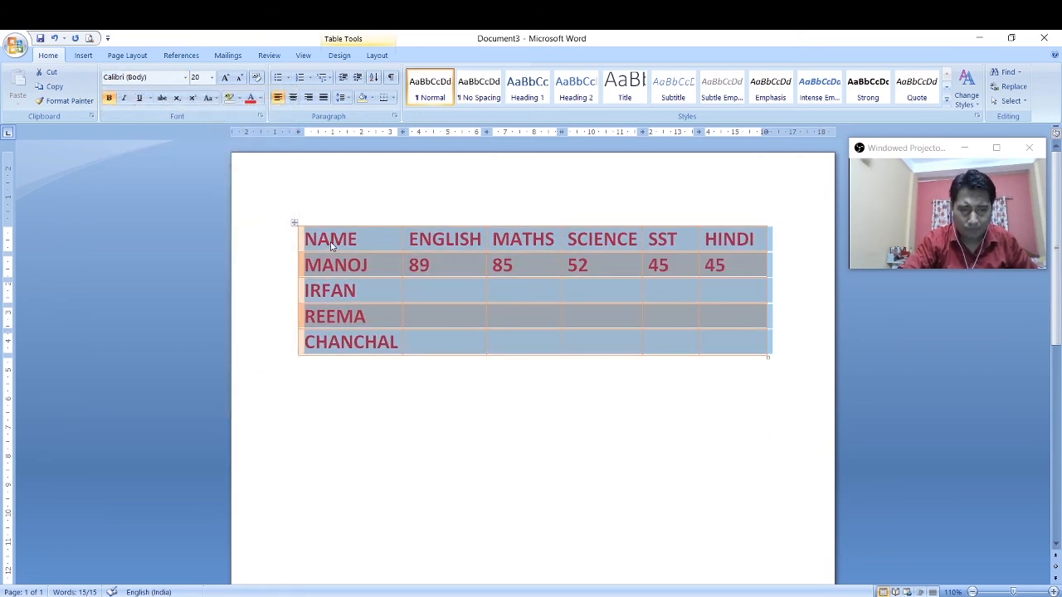
Add a new empty row at the end of the marks table, below the fourth student's row.
{"action": "left_click", "coordinate": [330, 243]}
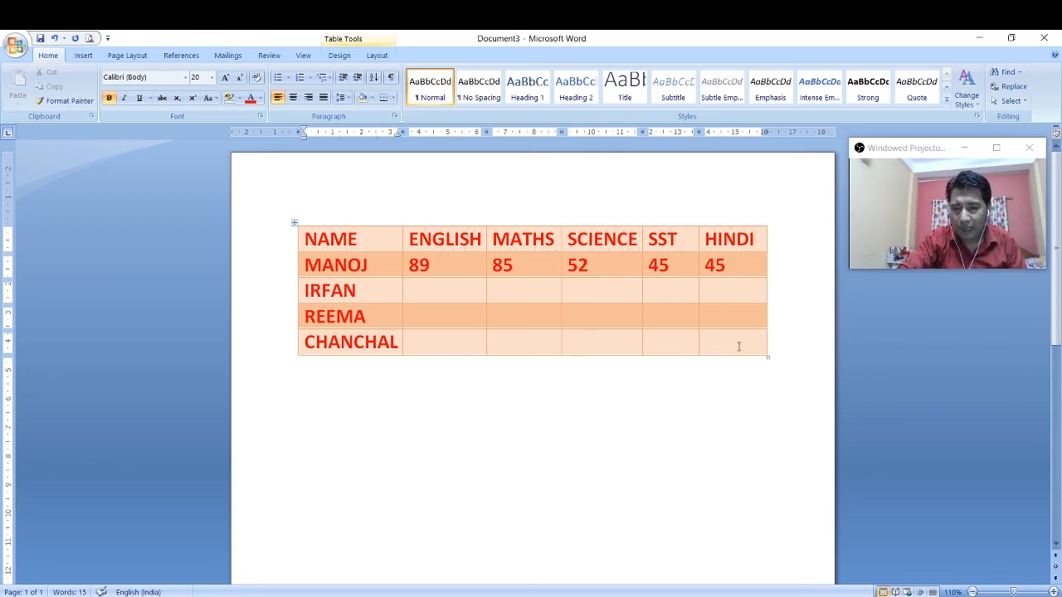
{"action": "left_click", "coordinate": [738, 347]}
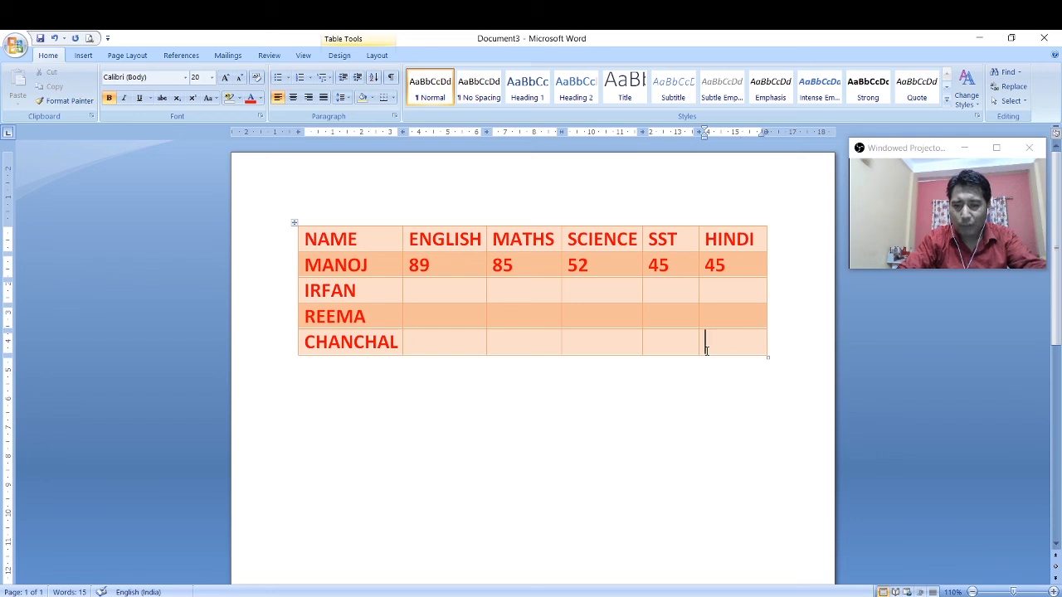
{"action": "key", "text": "Tab"}
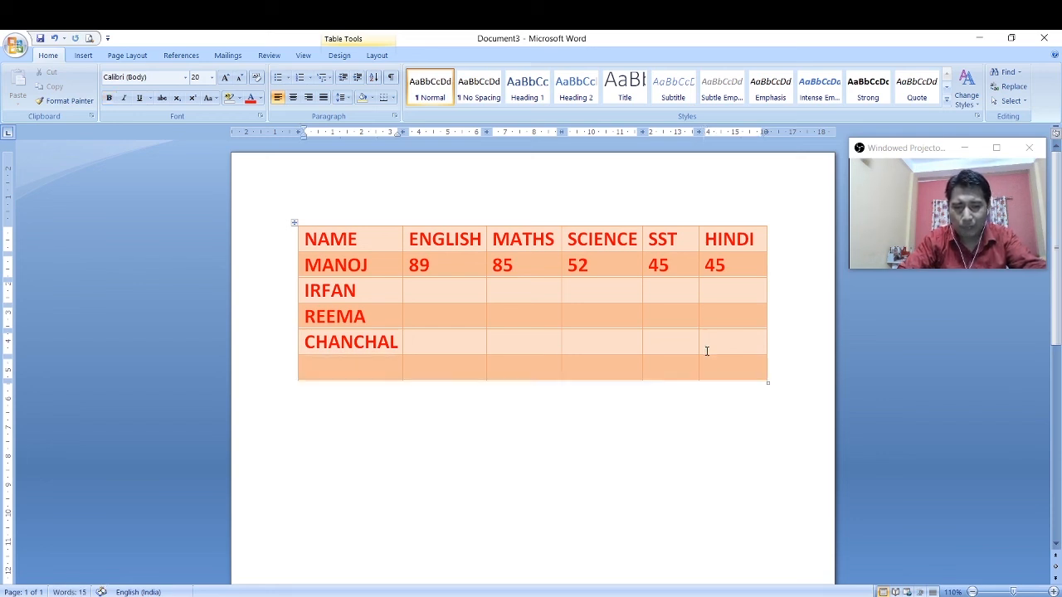